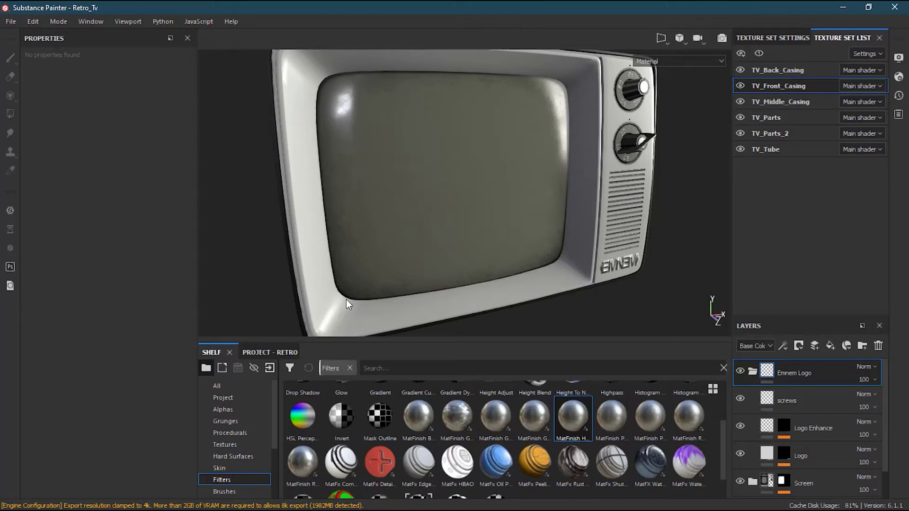
Add a fill layer above the Emnem Logo folder and name it TV Frame
{"action": "left_click_drag", "start_coordinate": [432, 274], "coordinate": [402, 274], "text": "alt"}
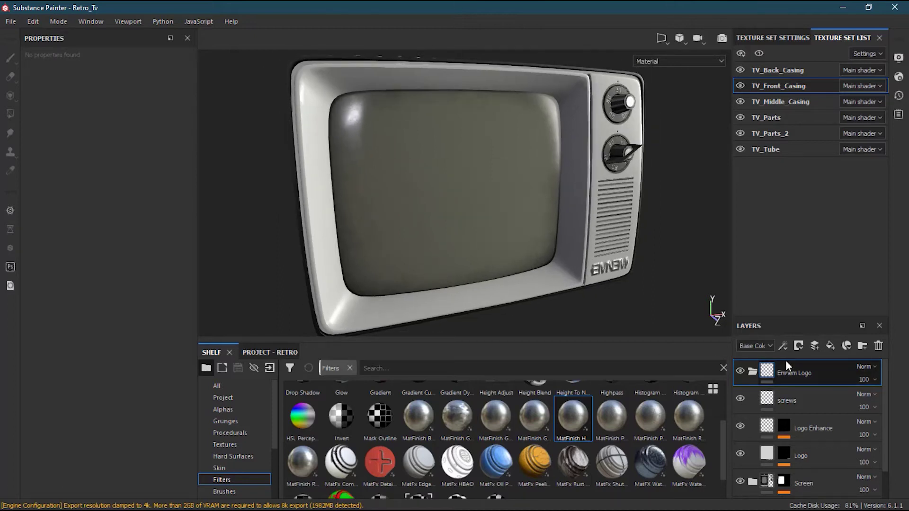
{"action": "left_click", "coordinate": [826, 349]}
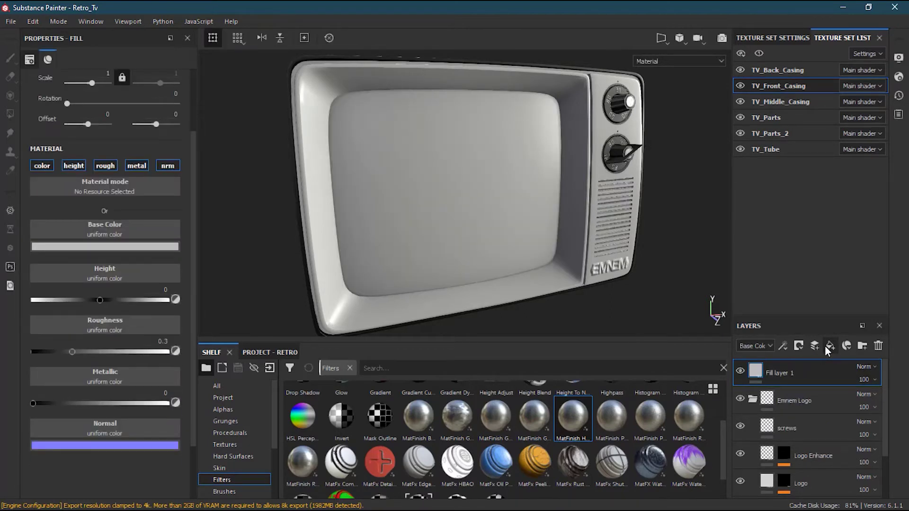
{"action": "double_click", "coordinate": [789, 374]}
{"action": "type", "text": "tv fRAME"}
{"action": "key", "text": "Return"}
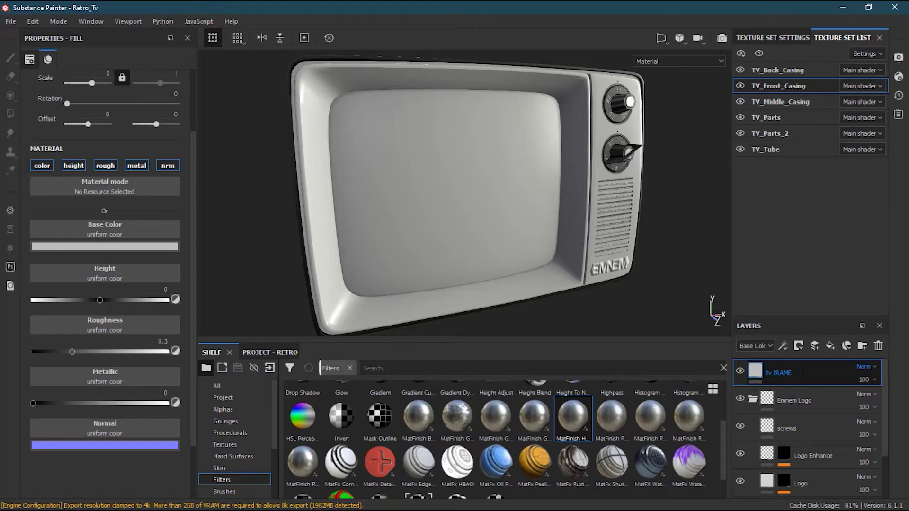
{"action": "double_click", "coordinate": [788, 374]}
{"action": "type", "text": "TV Frame"}
{"action": "key", "text": "Return"}
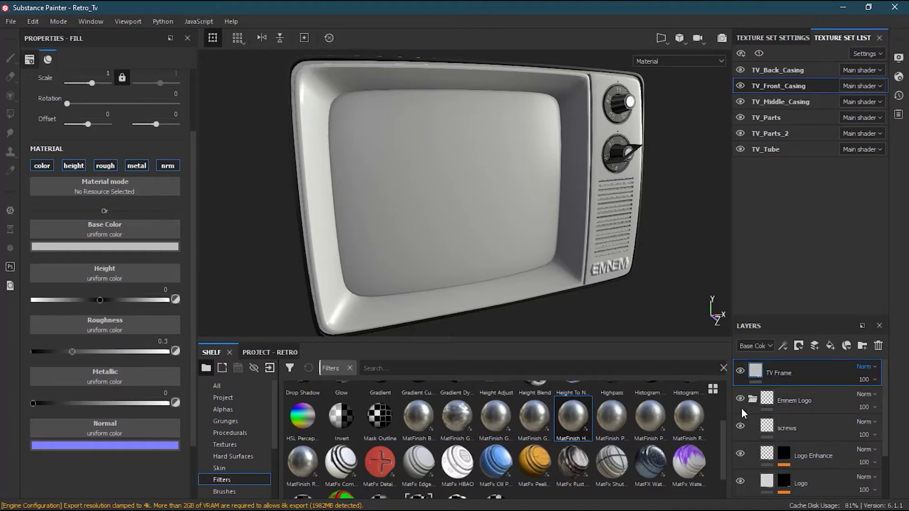
Mask the TV Frame layer by color selection, picking the green ID color of the frame around the screen
{"action": "left_click", "coordinate": [751, 400]}
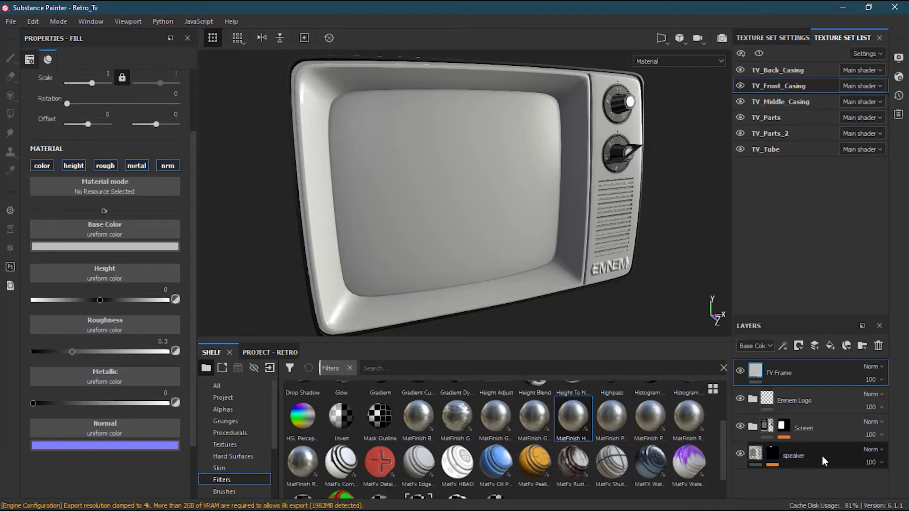
{"action": "left_click", "coordinate": [799, 347]}
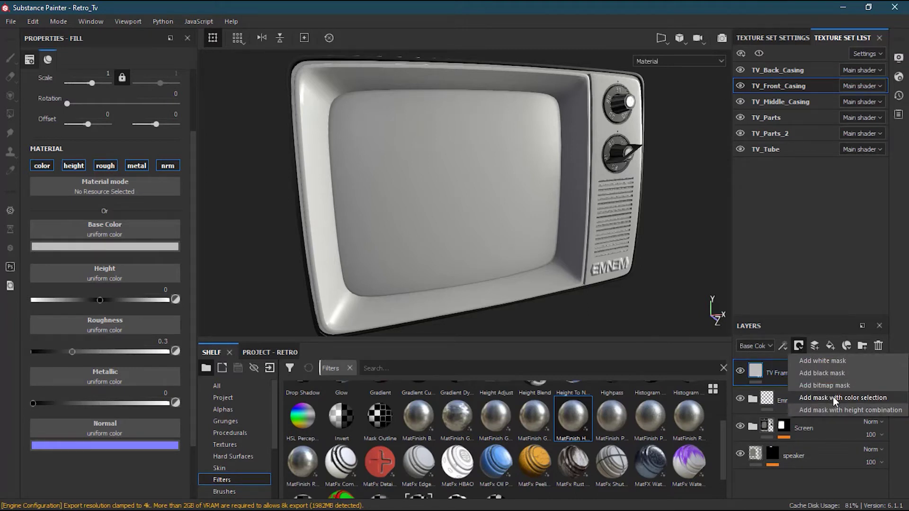
{"action": "left_click", "coordinate": [861, 401]}
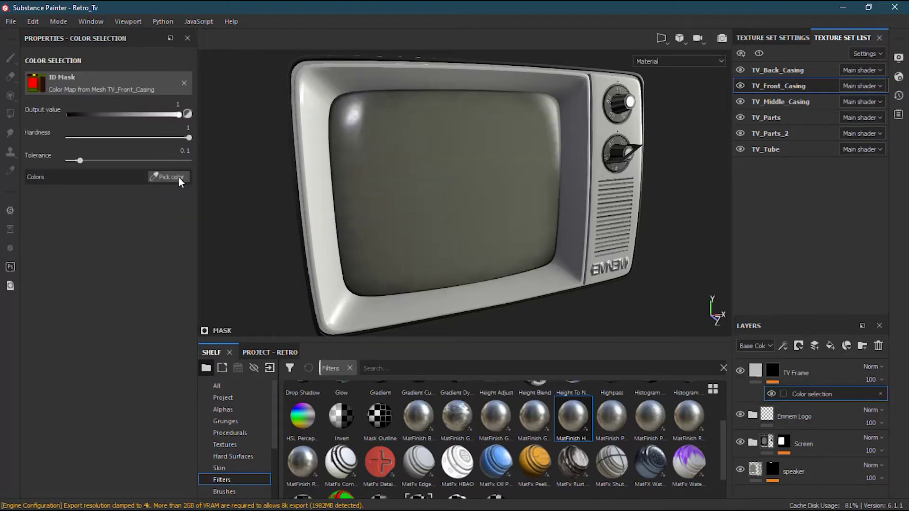
{"action": "left_click", "coordinate": [171, 176]}
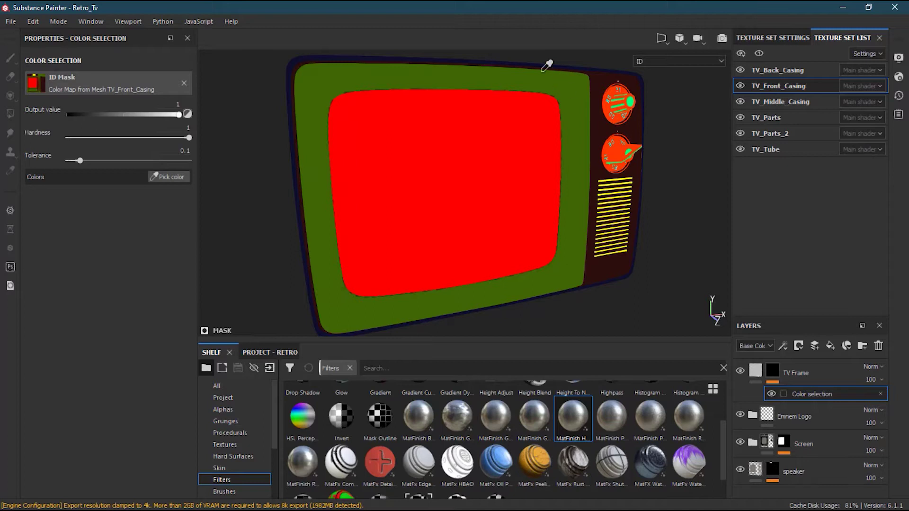
{"action": "left_click", "coordinate": [323, 94]}
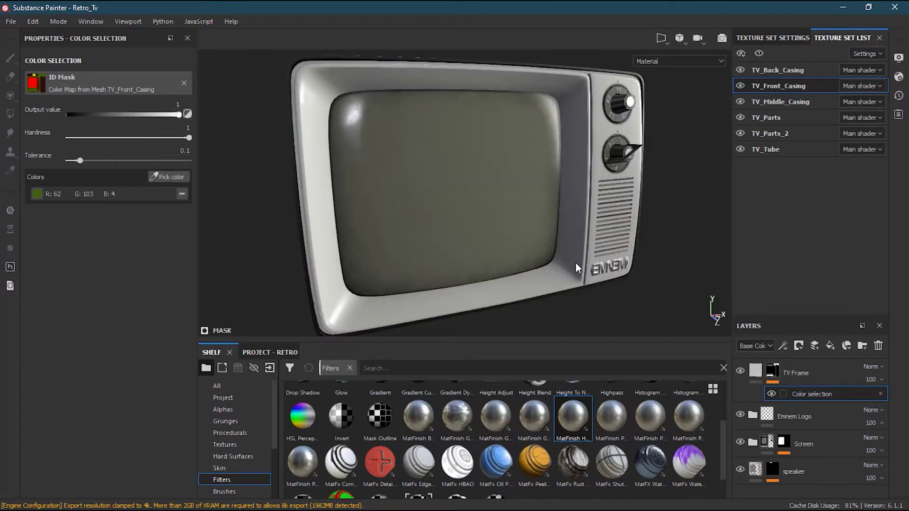
Set the TV Frame fill's base color to tan (R 0.297, G 0.238, B 0.145) and its roughness to about 0.44
{"action": "left_click_drag", "start_coordinate": [563, 272], "coordinate": [555, 269], "text": "alt"}
{"action": "mouse_move", "coordinate": [386, 196]}
{"action": "right_mouse_down", "text": "alt"}
{"action": "mouse_move", "coordinate": [451, 173]}
{"action": "mouse_move", "coordinate": [464, 203]}
{"action": "mouse_move", "coordinate": [392, 186]}
{"action": "mouse_move", "coordinate": [401, 188]}
{"action": "right_mouse_up", "text": "alt"}
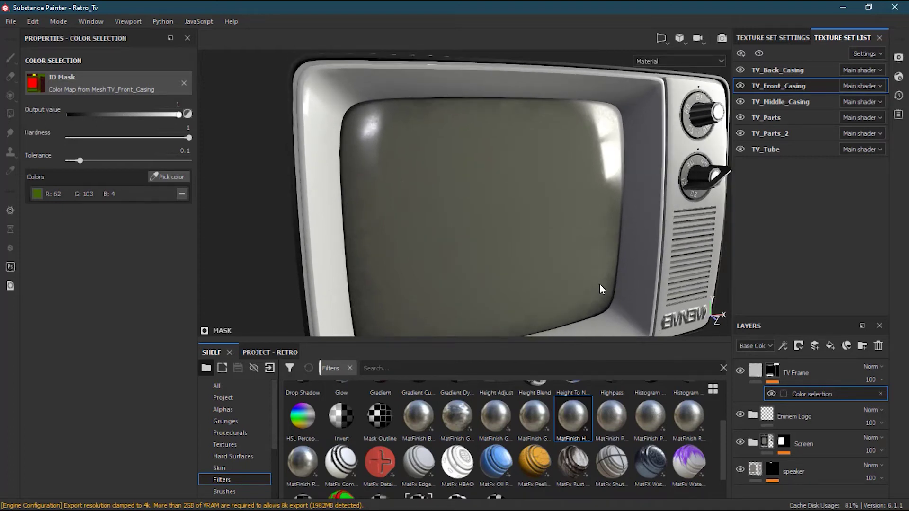
{"action": "left_click", "coordinate": [757, 368]}
{"action": "mouse_move", "coordinate": [757, 367]}
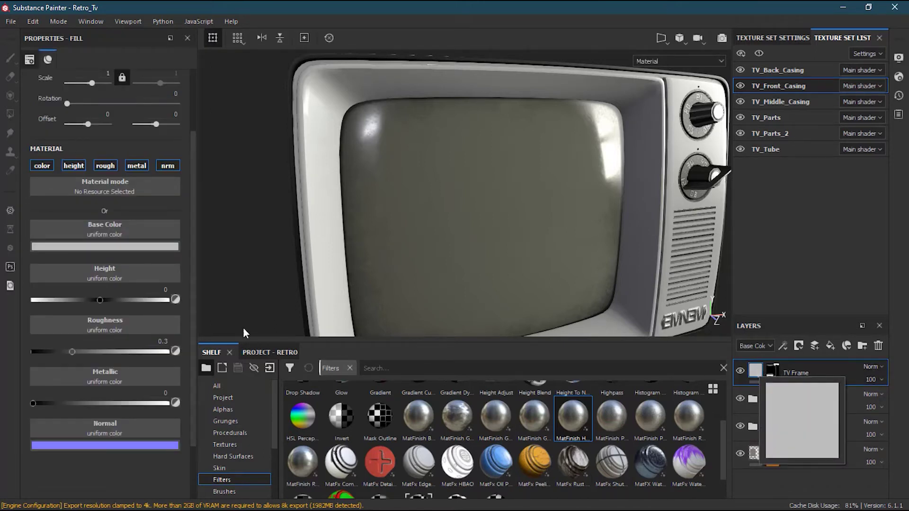
{"action": "left_click", "coordinate": [108, 247]}
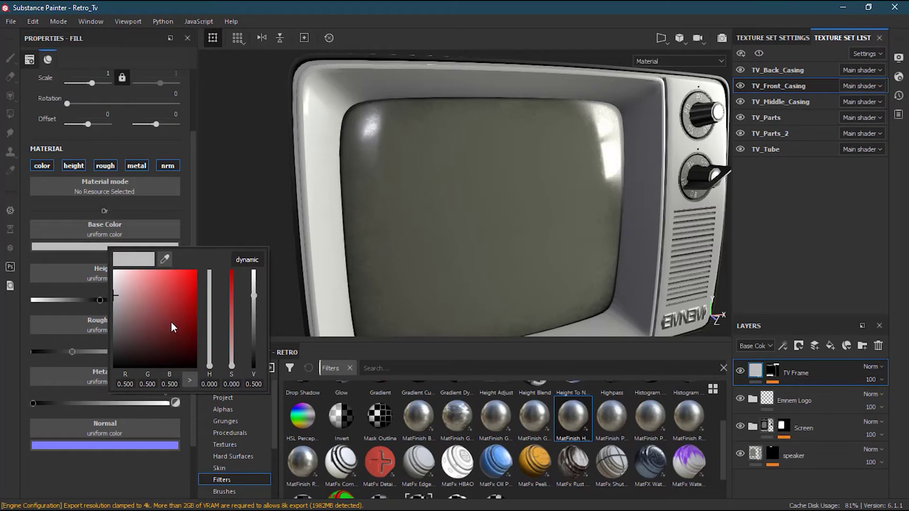
{"action": "mouse_move", "coordinate": [206, 365]}
{"action": "left_mouse_down"}
{"action": "mouse_move", "coordinate": [210, 351]}
{"action": "mouse_move", "coordinate": [211, 359]}
{"action": "left_mouse_up"}
{"action": "mouse_move", "coordinate": [142, 303]}
{"action": "left_mouse_down"}
{"action": "mouse_move", "coordinate": [140, 263]}
{"action": "mouse_move", "coordinate": [127, 277]}
{"action": "mouse_move", "coordinate": [127, 311]}
{"action": "mouse_move", "coordinate": [135, 311]}
{"action": "left_mouse_up"}
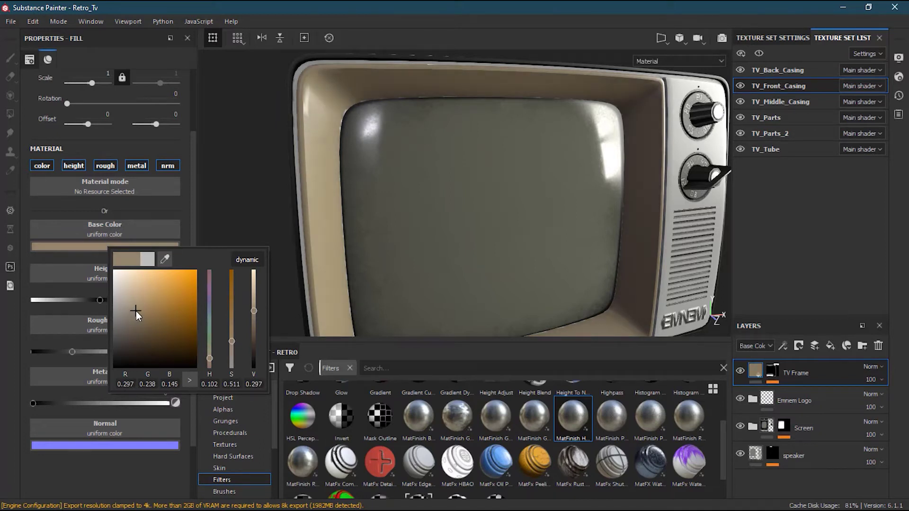
{"action": "left_click", "coordinate": [135, 469]}
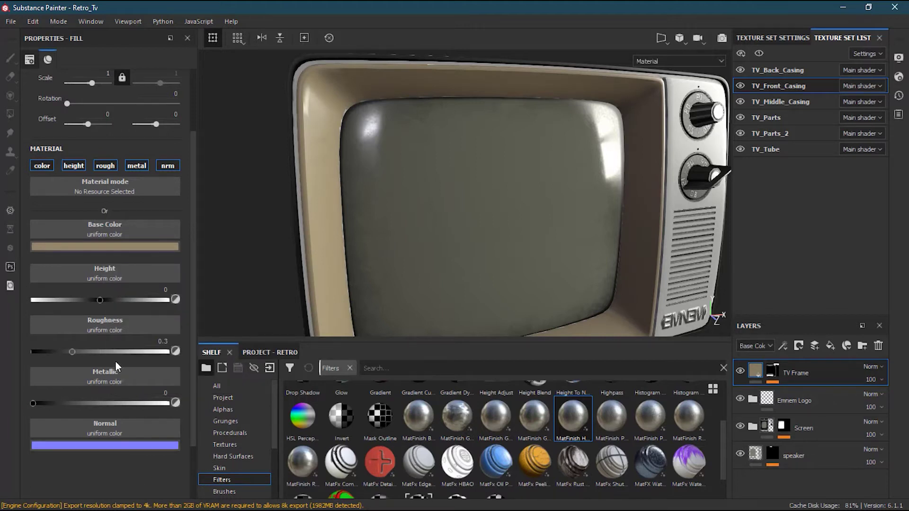
{"action": "left_click_drag", "start_coordinate": [72, 352], "coordinate": [92, 350]}
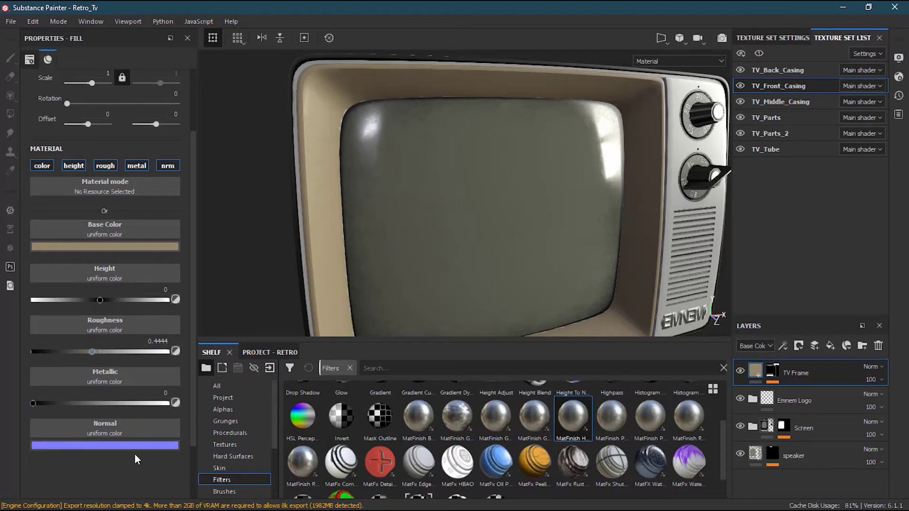
Try an Anisotropy angle channel on the TV Frame fill and remove it from the texture set
{"action": "mouse_move", "coordinate": [428, 251]}
{"action": "left_mouse_down", "text": "alt"}
{"action": "mouse_move", "coordinate": [430, 205]}
{"action": "mouse_move", "coordinate": [379, 237]}
{"action": "mouse_move", "coordinate": [408, 203]}
{"action": "mouse_move", "coordinate": [377, 223]}
{"action": "mouse_move", "coordinate": [406, 229]}
{"action": "mouse_move", "coordinate": [407, 268]}
{"action": "mouse_move", "coordinate": [400, 245]}
{"action": "mouse_move", "coordinate": [416, 254]}
{"action": "left_mouse_up", "text": "alt"}
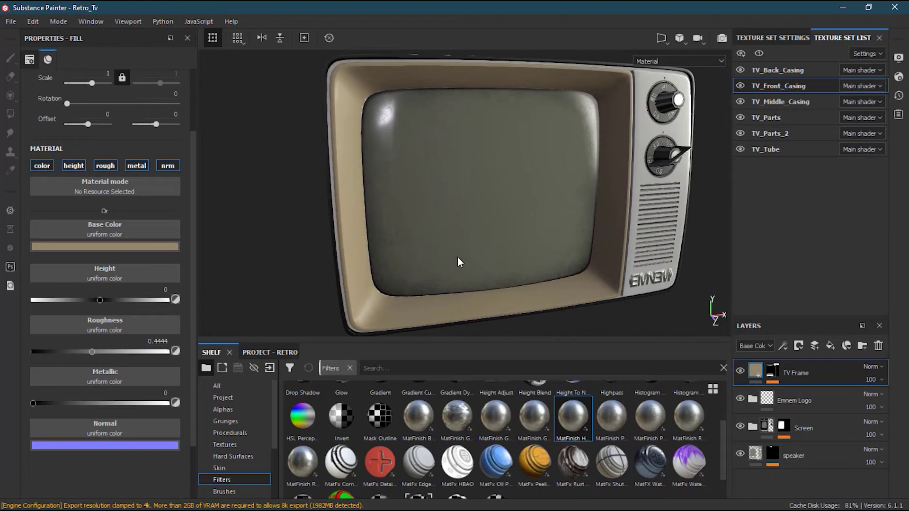
{"action": "left_click", "coordinate": [772, 38]}
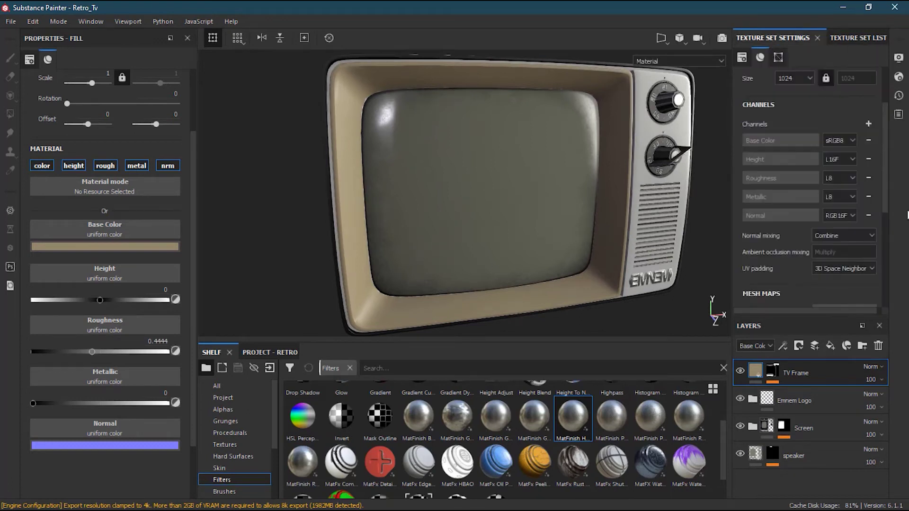
{"action": "left_click", "coordinate": [868, 123]}
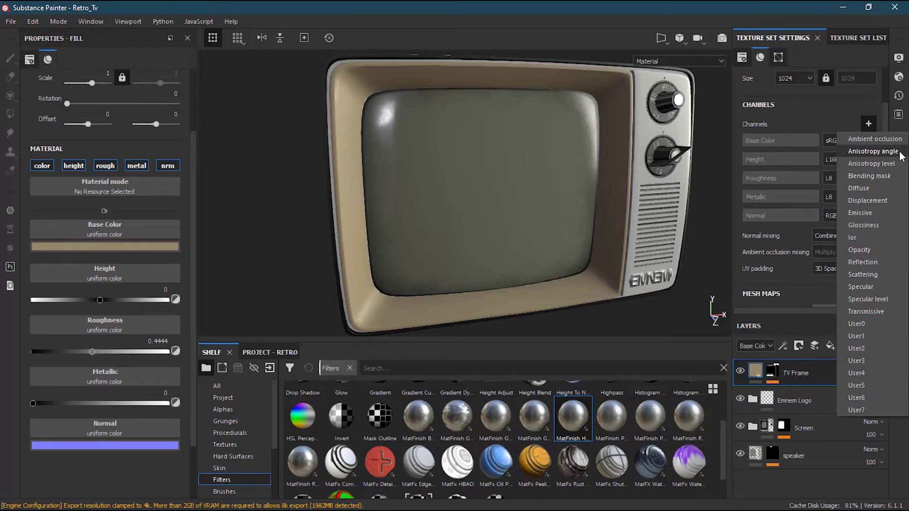
{"action": "left_click", "coordinate": [873, 151]}
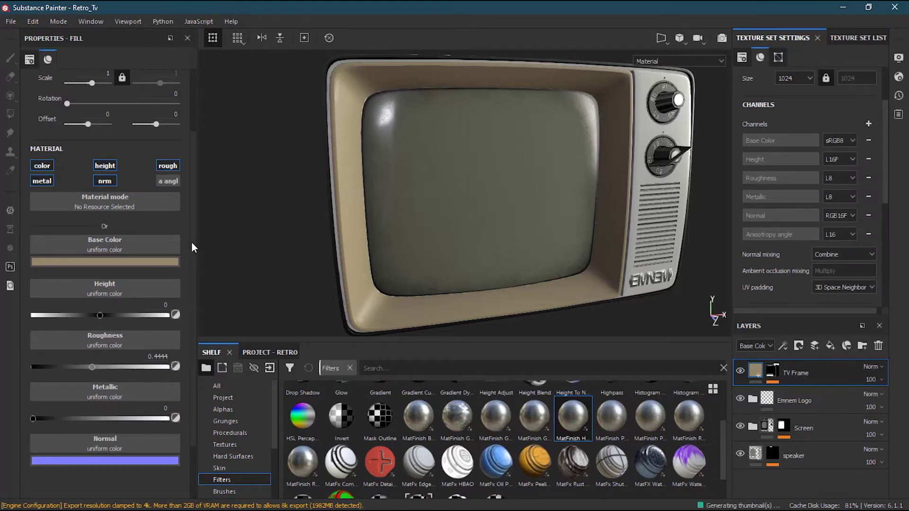
{"action": "left_click", "coordinate": [165, 181]}
{"action": "scroll", "coordinate": [194, 361], "scroll_direction": "down", "scroll_amount": 3}
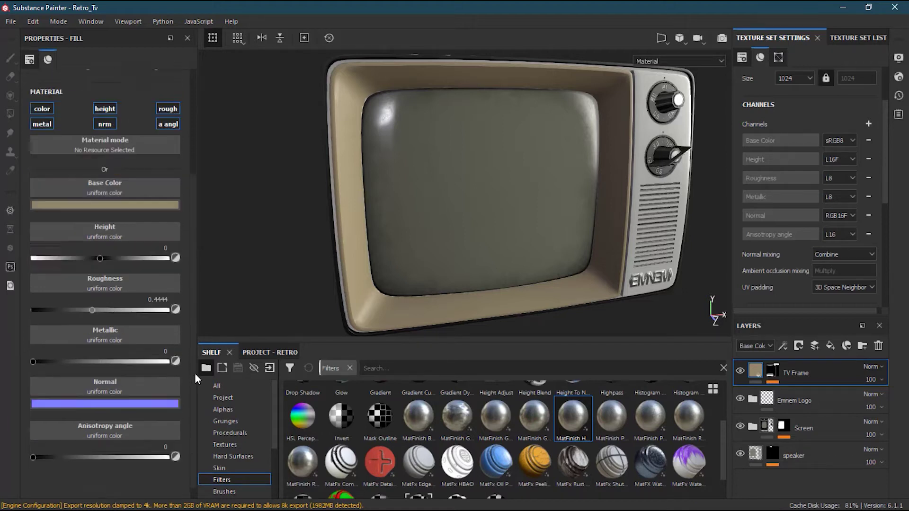
{"action": "mouse_move", "coordinate": [34, 443]}
{"action": "left_mouse_down"}
{"action": "mouse_move", "coordinate": [143, 450]}
{"action": "mouse_move", "coordinate": [21, 450]}
{"action": "left_mouse_up"}
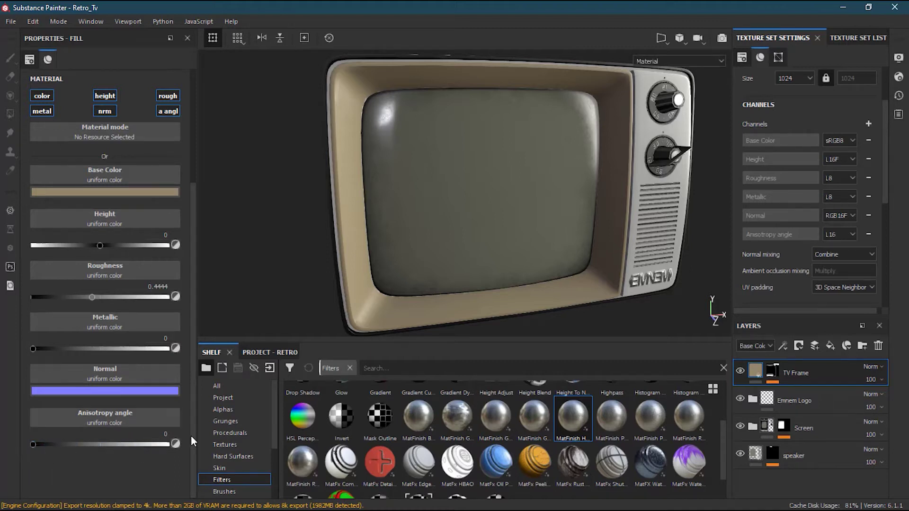
{"action": "left_click", "coordinate": [868, 234]}
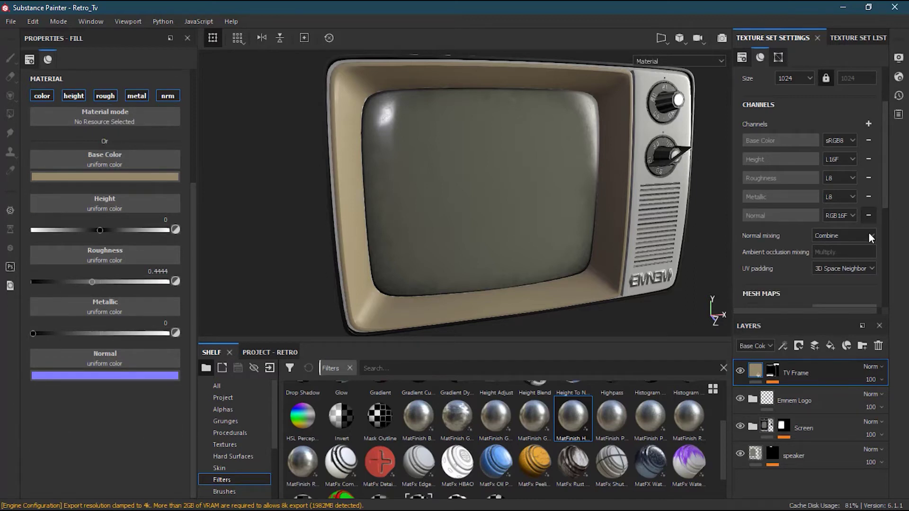
Try a Glossiness channel with different values on the TV Frame fill and remove it from the texture set
{"action": "left_click", "coordinate": [869, 123]}
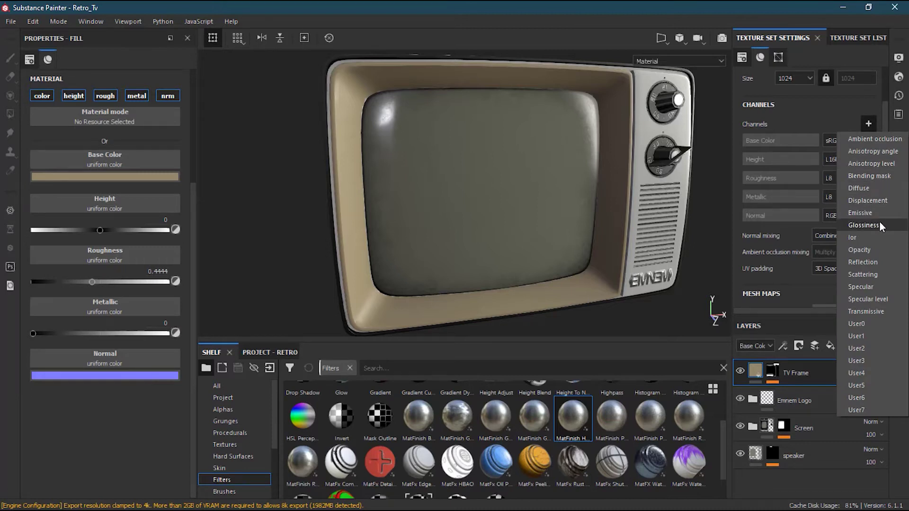
{"action": "left_click", "coordinate": [863, 226]}
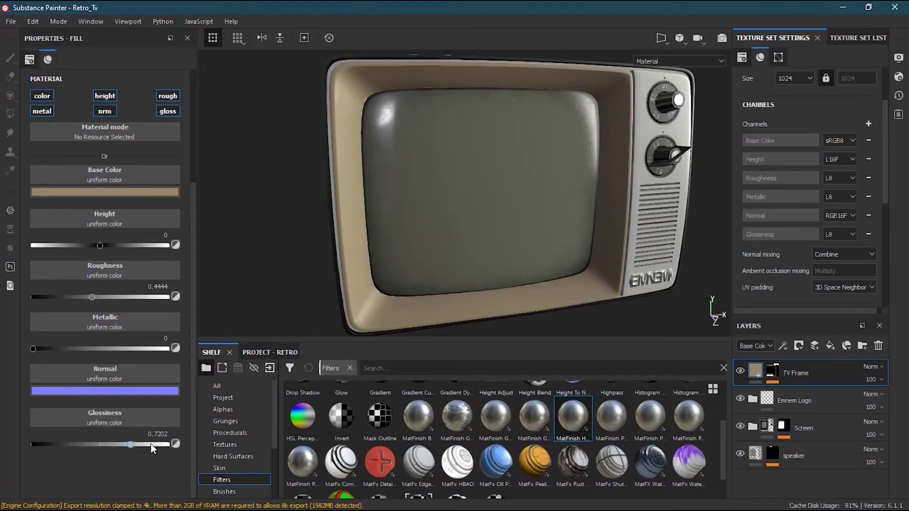
{"action": "left_click_drag", "start_coordinate": [54, 440], "coordinate": [114, 440]}
{"action": "left_click", "coordinate": [869, 234]}
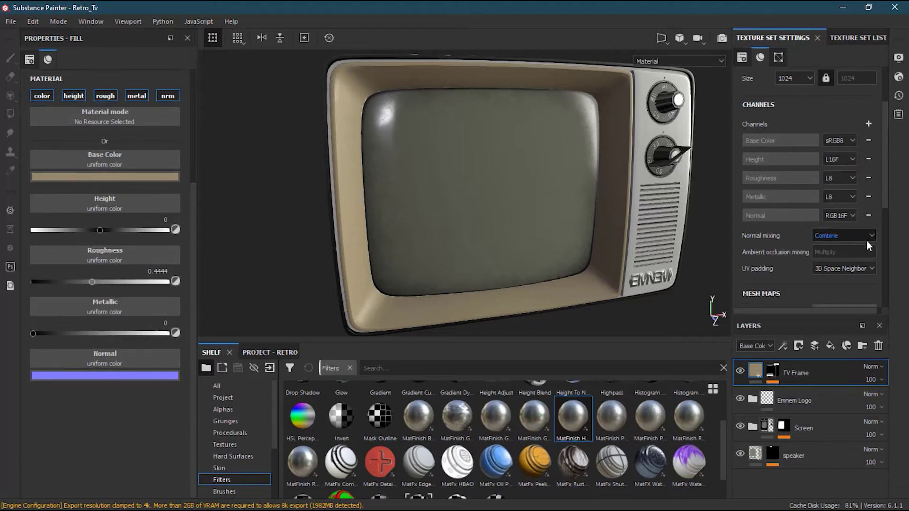
{"action": "left_click", "coordinate": [869, 124]}
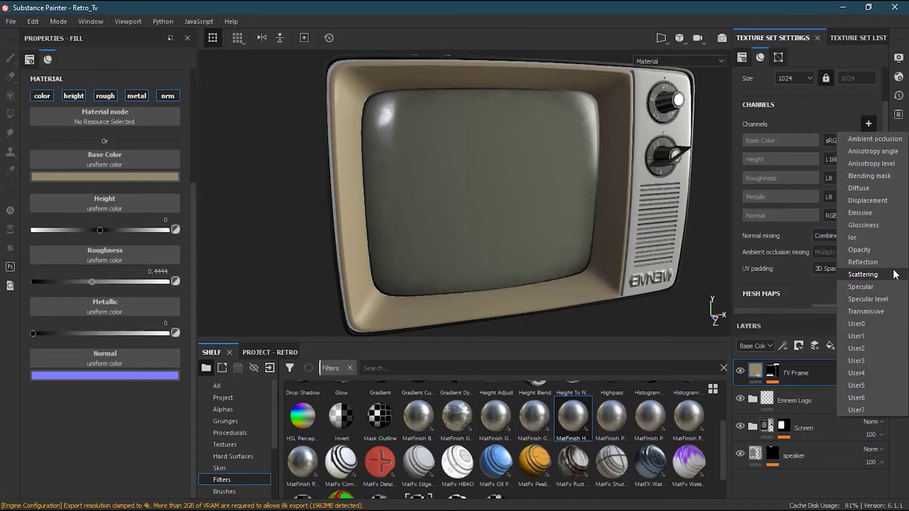
{"action": "left_click", "coordinate": [803, 99]}
Set the TV Frame fill's roughness to about 0.28 for a slightly glossier frame
{"action": "left_click_drag", "start_coordinate": [464, 162], "coordinate": [446, 199], "text": "alt"}
{"action": "scroll", "coordinate": [432, 211], "scroll_direction": "up", "scroll_amount": 5}
{"action": "left_click_drag", "start_coordinate": [470, 147], "coordinate": [394, 200], "text": "alt"}
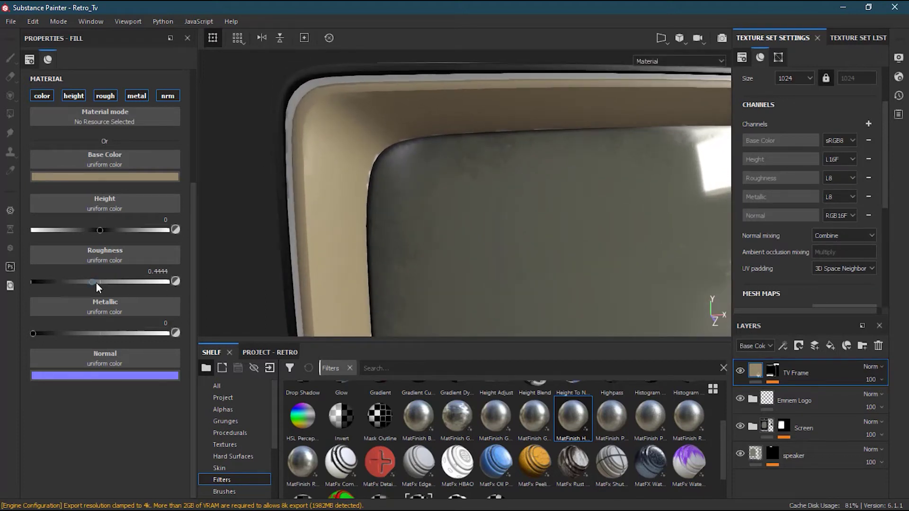
{"action": "left_click_drag", "start_coordinate": [91, 281], "coordinate": [69, 284]}
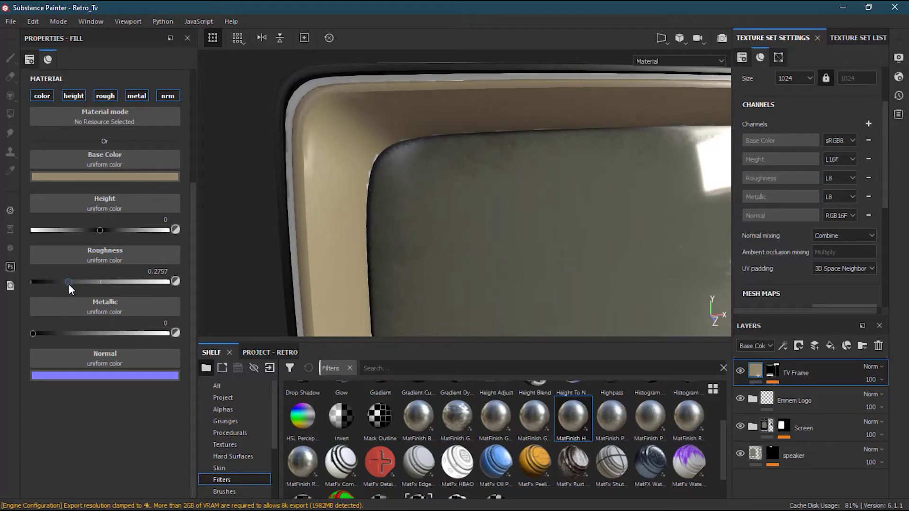
{"action": "scroll", "coordinate": [355, 192], "scroll_direction": "down", "scroll_amount": 3}
{"action": "left_click_drag", "start_coordinate": [355, 192], "coordinate": [530, 228], "text": "alt"}
{"action": "scroll", "coordinate": [581, 180], "scroll_direction": "down", "scroll_amount": 3}
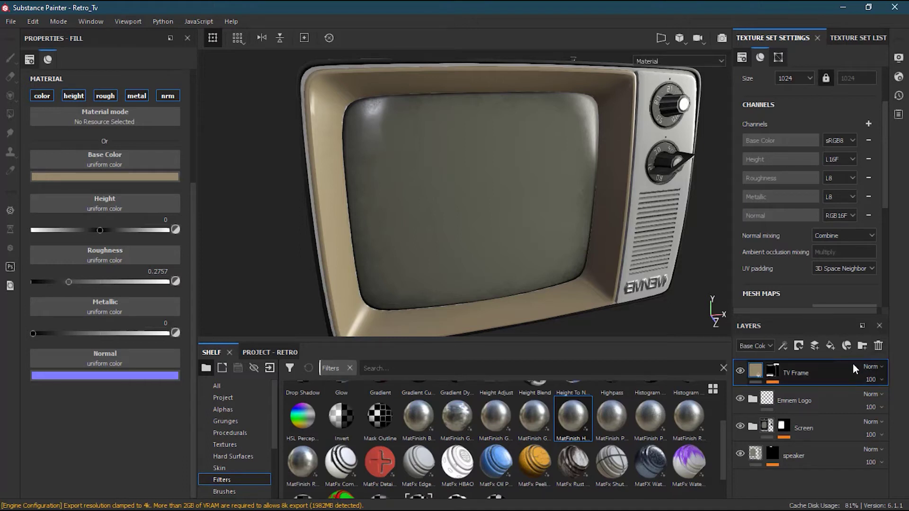
{"action": "right_click", "coordinate": [774, 374]}
{"action": "left_click", "coordinate": [805, 440]}
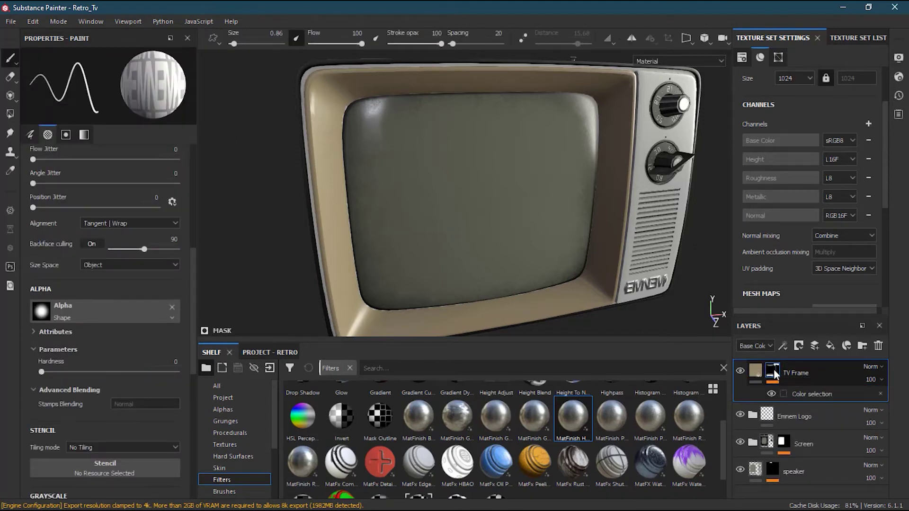
{"action": "right_click", "coordinate": [774, 374]}
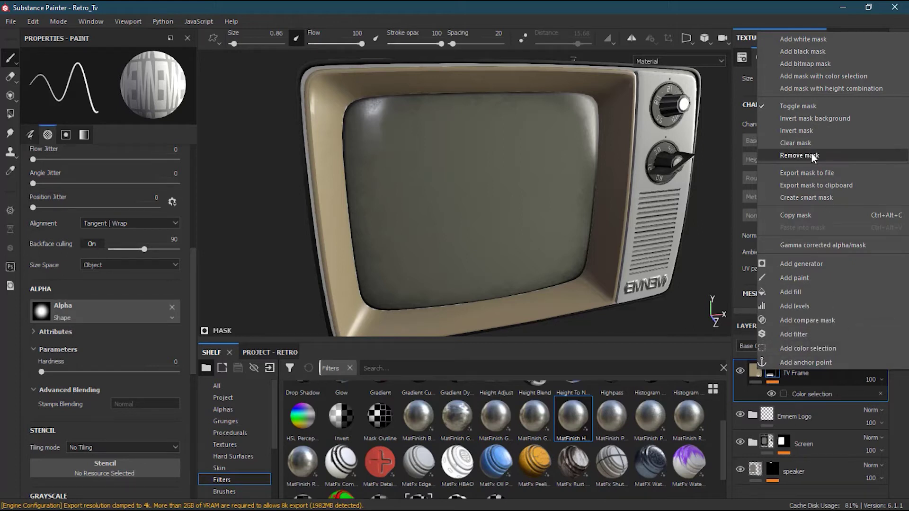
{"action": "left_click", "coordinate": [833, 387]}
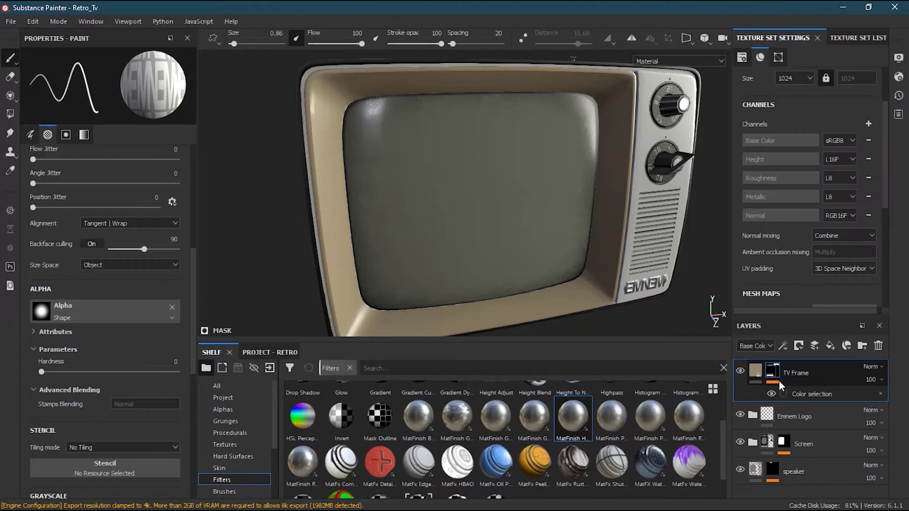
Add another fill layer directly above the TV Frame layer
{"action": "left_click", "coordinate": [756, 372]}
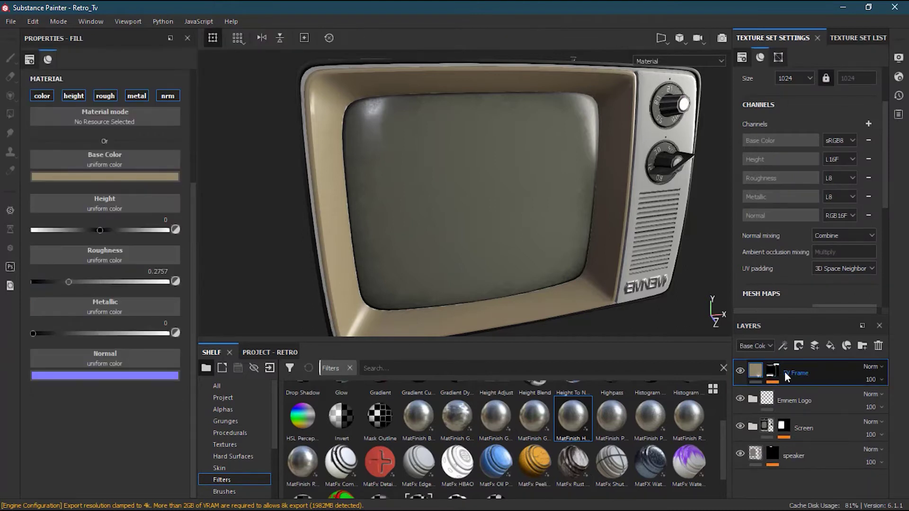
{"action": "mouse_move", "coordinate": [762, 371]}
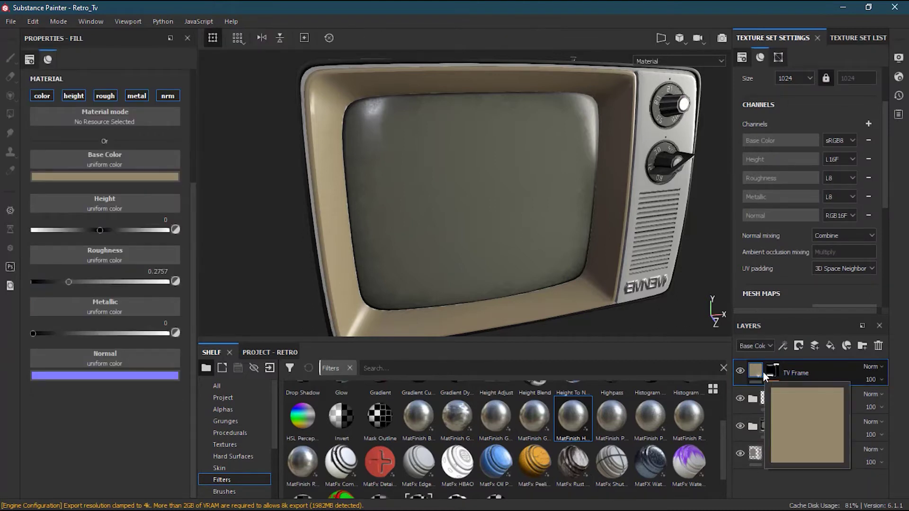
{"action": "left_click", "coordinate": [831, 346]}
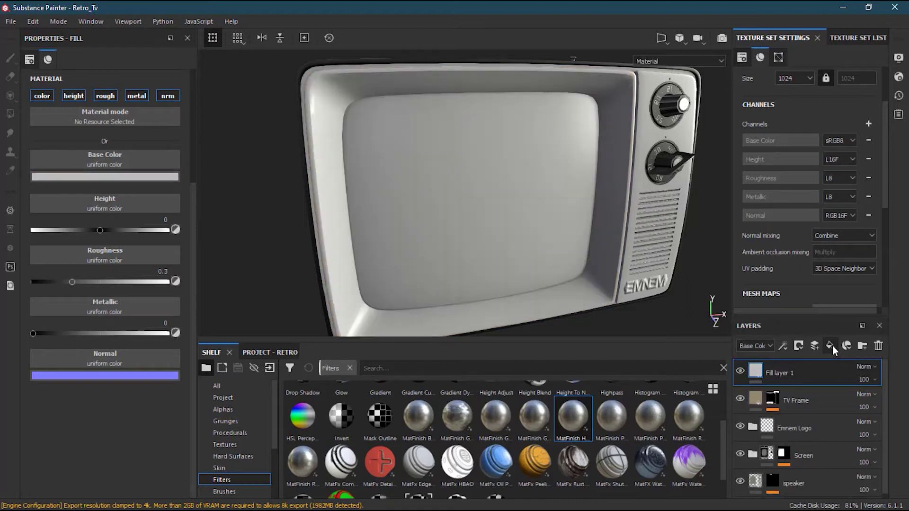
Rename the new fill layer as TV Frame Wears
{"action": "mouse_move", "coordinate": [757, 372]}
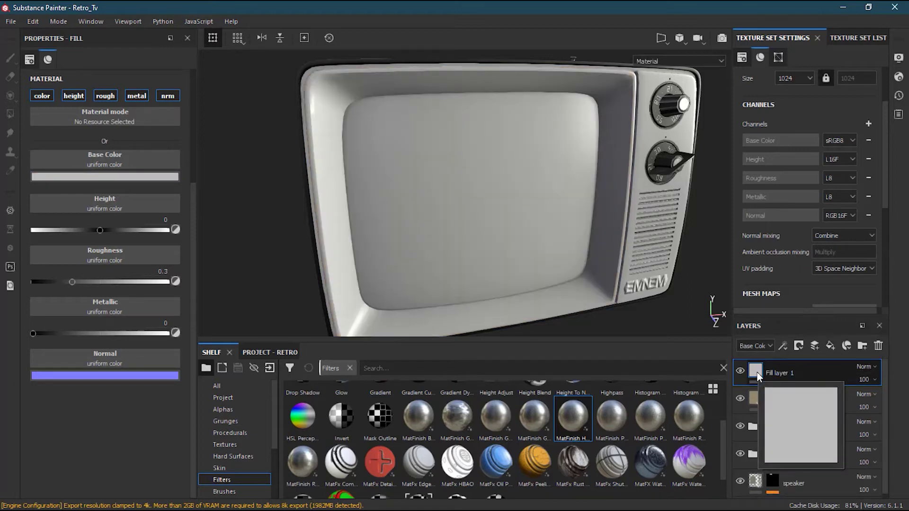
{"action": "double_click", "coordinate": [785, 371]}
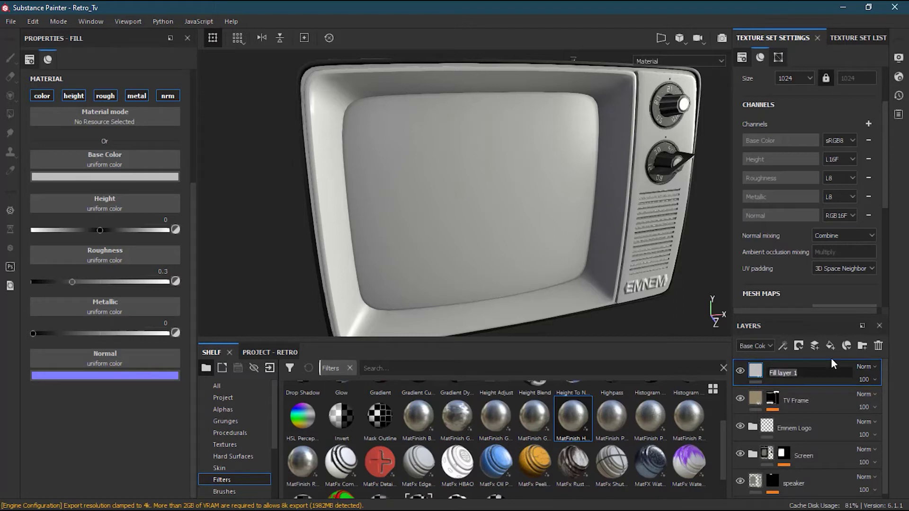
{"action": "type", "text": "TV Frame Wears"}
{"action": "key", "text": "Return"}
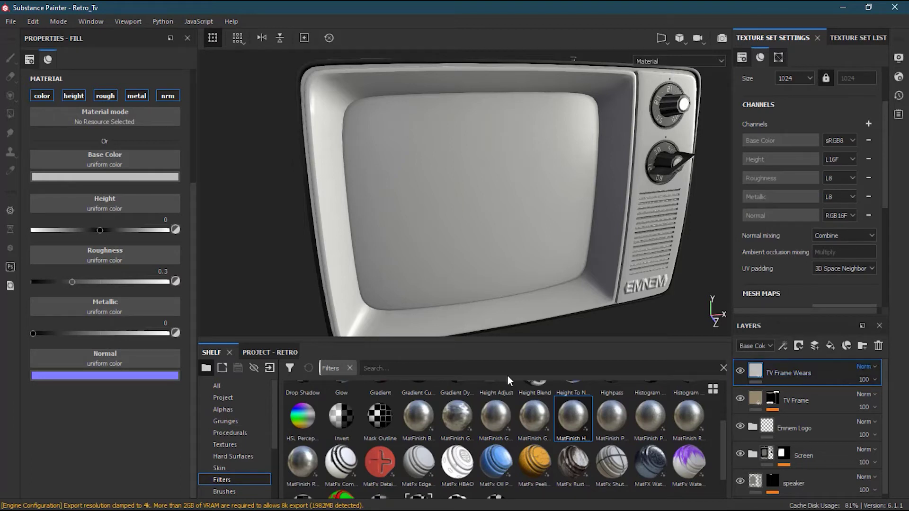
Set the TV Frame Wears base color to a near-black of about R 0.018, G 0.018, B 0.016
{"action": "left_click", "coordinate": [129, 176]}
{"action": "mouse_move", "coordinate": [153, 271]}
{"action": "left_mouse_down"}
{"action": "mouse_move", "coordinate": [132, 263]}
{"action": "mouse_move", "coordinate": [142, 271]}
{"action": "left_mouse_up"}
{"action": "left_click_drag", "start_coordinate": [232, 293], "coordinate": [233, 283]}
{"action": "left_click_drag", "start_coordinate": [144, 271], "coordinate": [140, 283]}
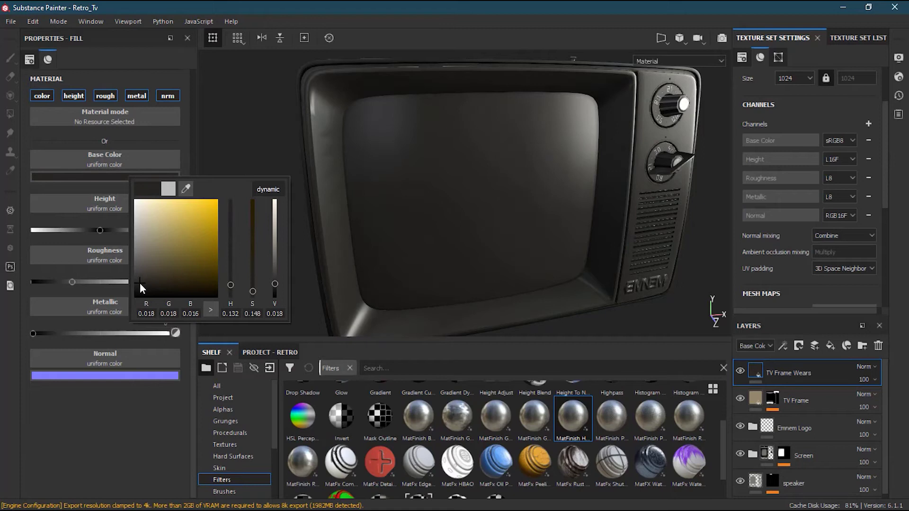
{"action": "left_click", "coordinate": [822, 371]}
Add a color selection mask to TV Frame Wears, picking the green ID color of the frame around the screen
{"action": "left_click_drag", "start_coordinate": [546, 279], "coordinate": [335, 174], "text": "alt"}
{"action": "scroll", "coordinate": [334, 173], "scroll_direction": "up", "scroll_amount": 3}
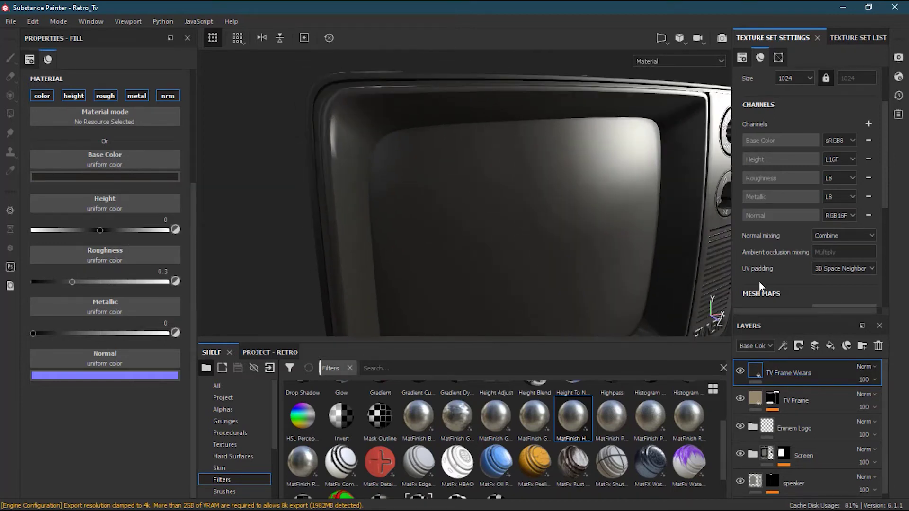
{"action": "left_click", "coordinate": [796, 345]}
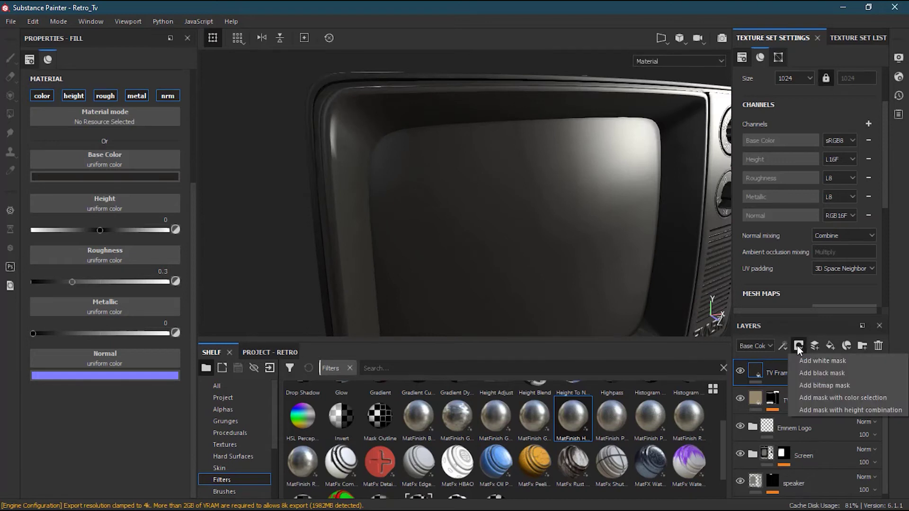
{"action": "left_click", "coordinate": [867, 397]}
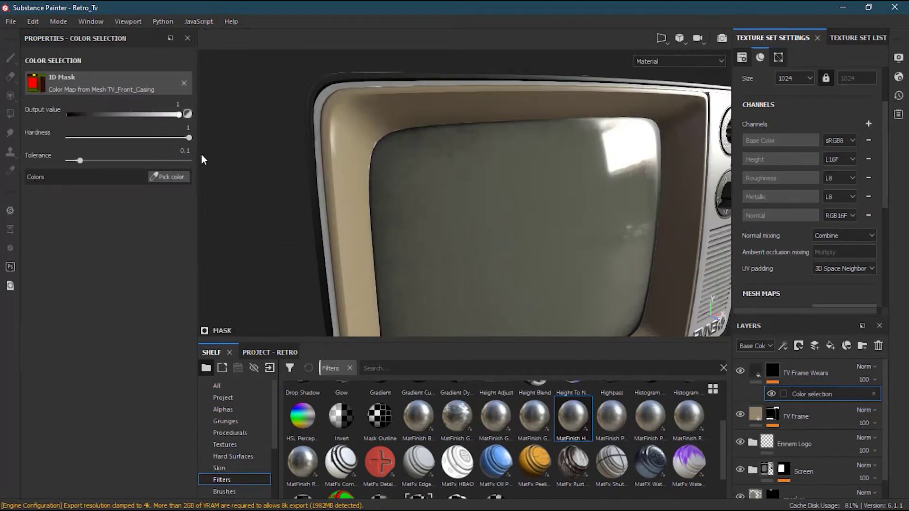
{"action": "left_click", "coordinate": [177, 178]}
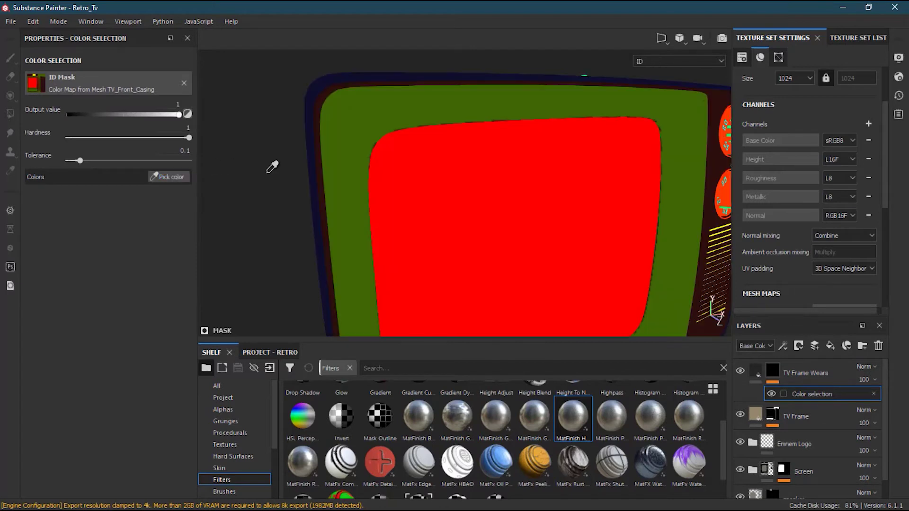
{"action": "left_click", "coordinate": [356, 114]}
{"action": "scroll", "coordinate": [405, 203], "scroll_direction": "up", "scroll_amount": 5}
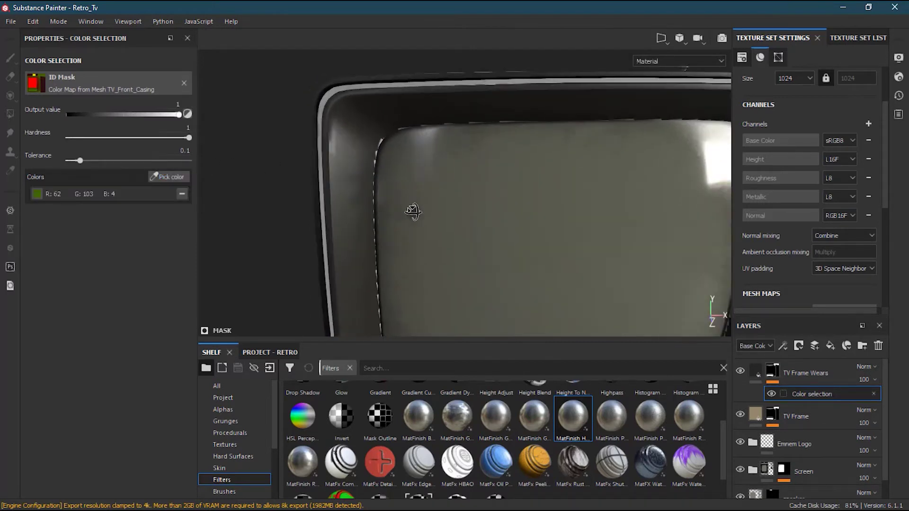
{"action": "left_click_drag", "start_coordinate": [491, 256], "coordinate": [464, 197], "text": "alt"}
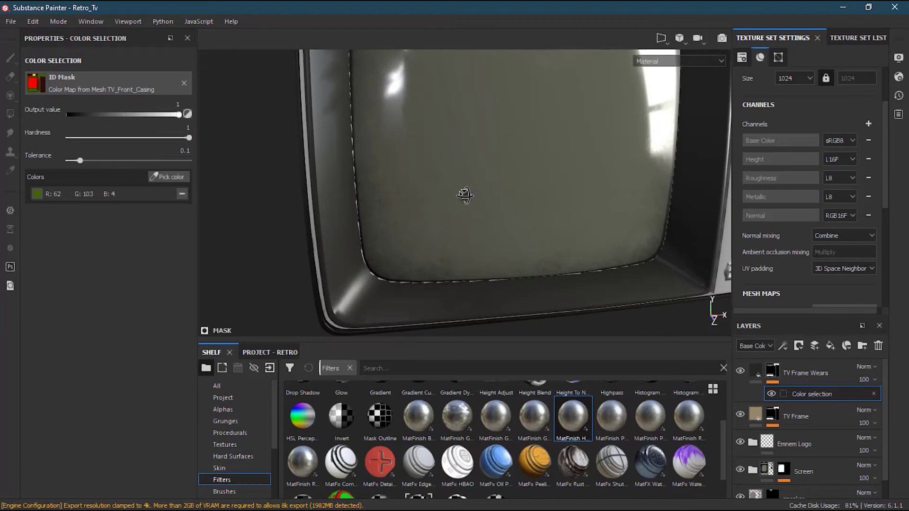
{"action": "left_click_drag", "start_coordinate": [510, 243], "coordinate": [408, 161], "text": "alt"}
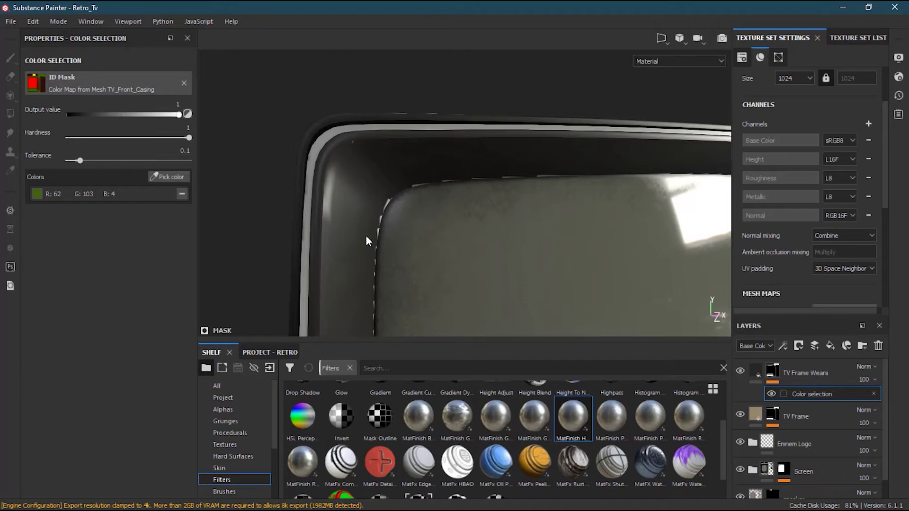
{"action": "left_click_drag", "start_coordinate": [362, 246], "coordinate": [368, 188], "text": "alt"}
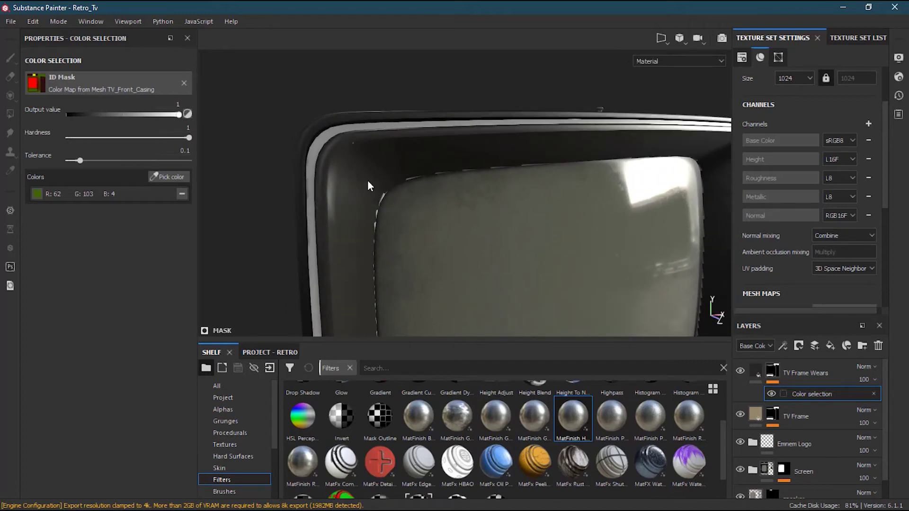
Add a Curvature generator to the TV Frame Wears mask, above its color selection
{"action": "left_click", "coordinate": [784, 345]}
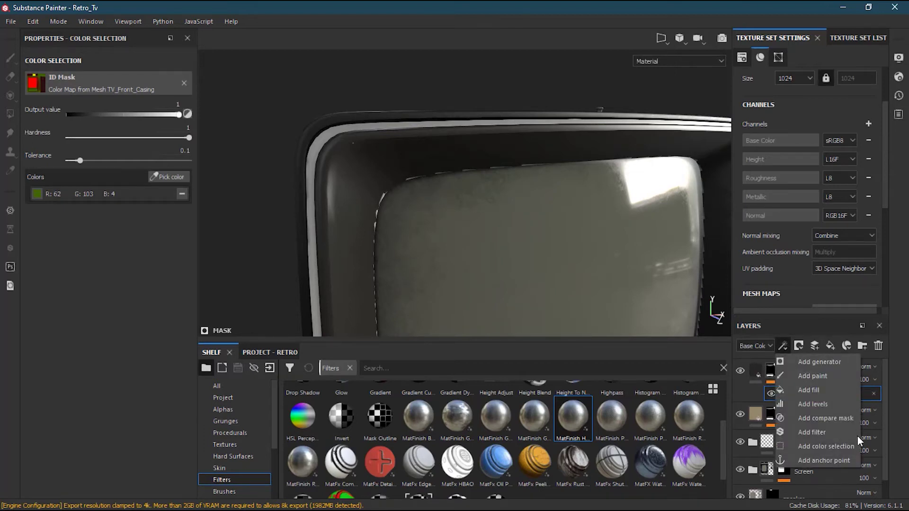
{"action": "left_click", "coordinate": [822, 362]}
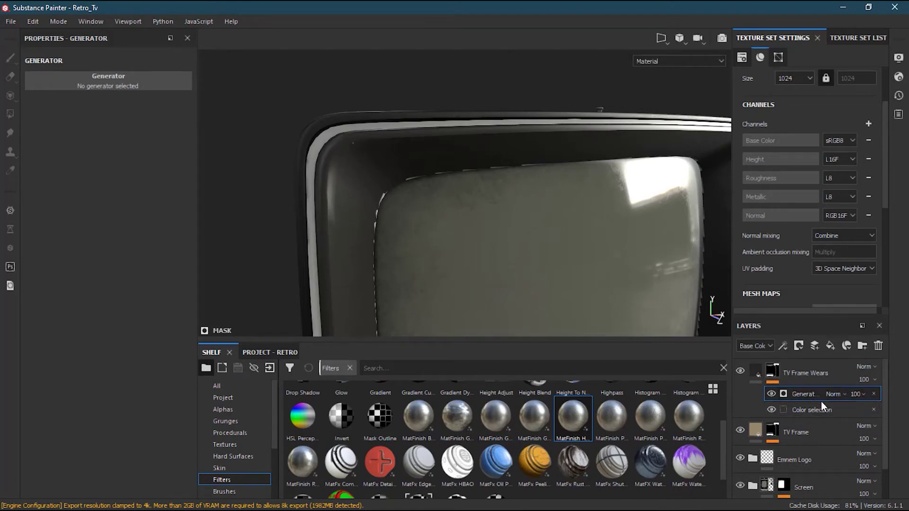
{"action": "left_click", "coordinate": [126, 81]}
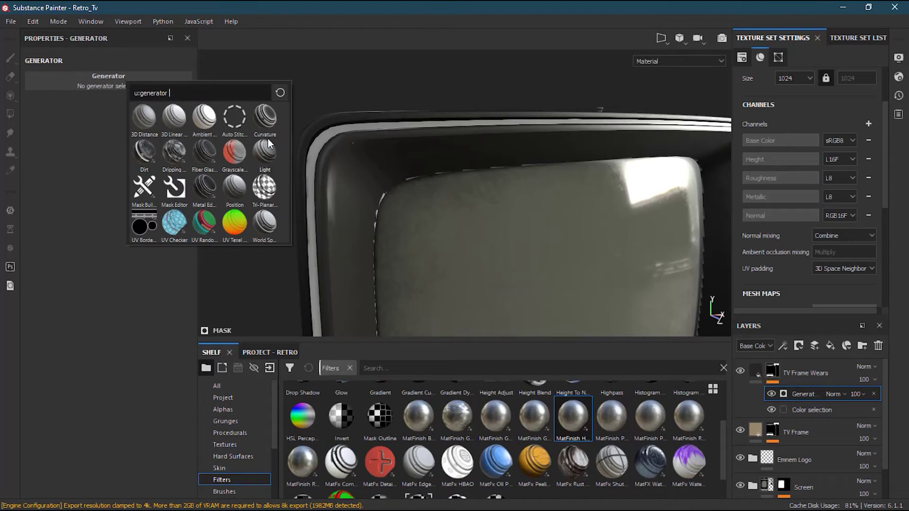
{"action": "mouse_move", "coordinate": [272, 122]}
{"action": "mouse_move", "coordinate": [211, 187]}
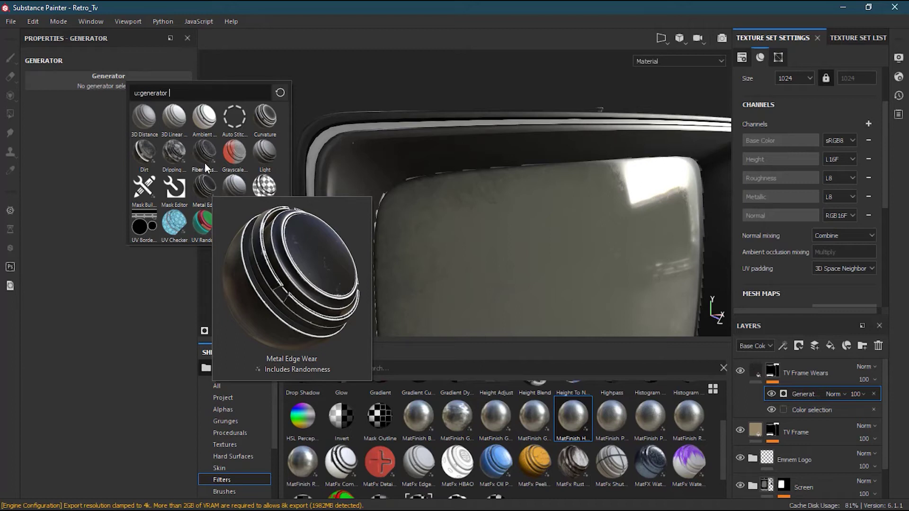
{"action": "mouse_move", "coordinate": [203, 152]}
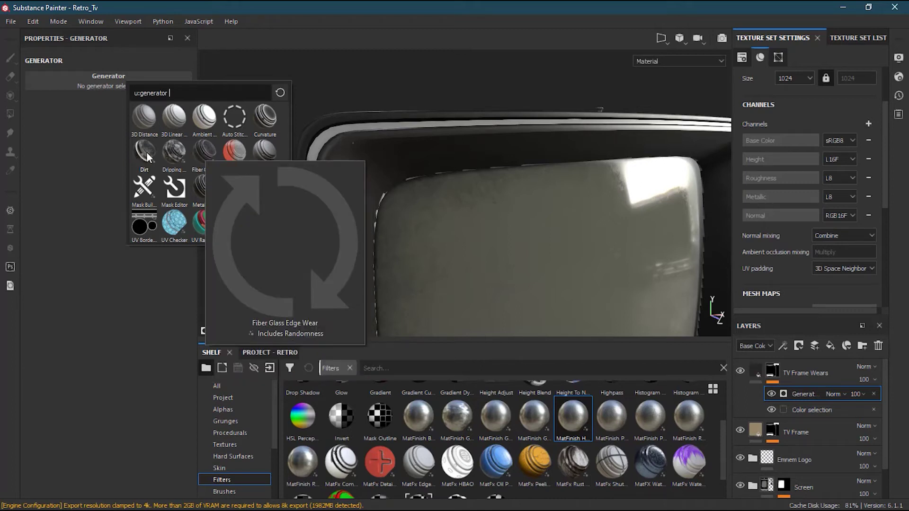
{"action": "mouse_move", "coordinate": [147, 152]}
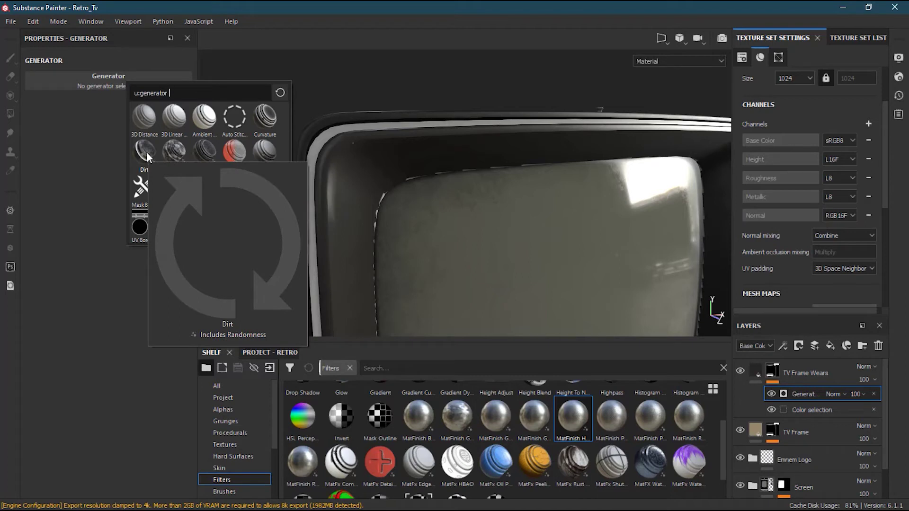
{"action": "left_click", "coordinate": [268, 118]}
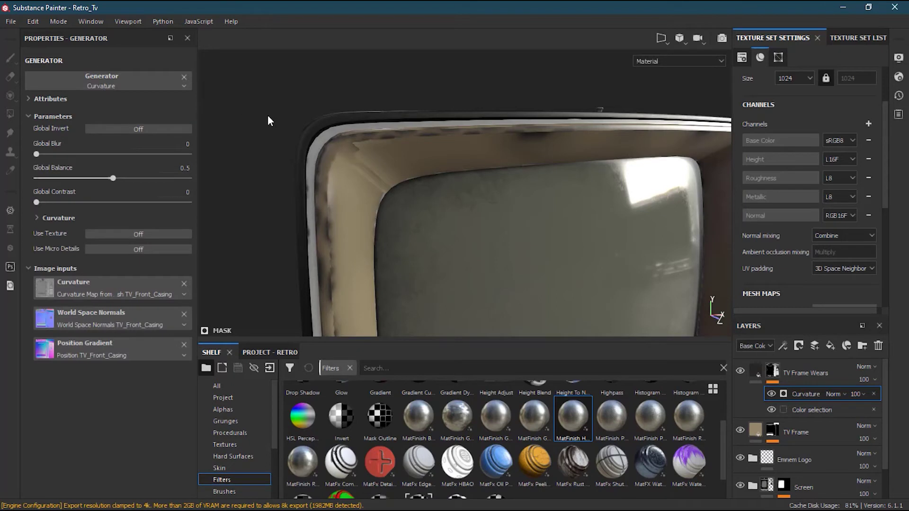
Try the Curvature generator with Global Blur at 1.2, Global Contrast at 0.15 and Global Balance at 0.23
{"action": "left_click_drag", "start_coordinate": [388, 158], "coordinate": [482, 254], "text": "alt"}
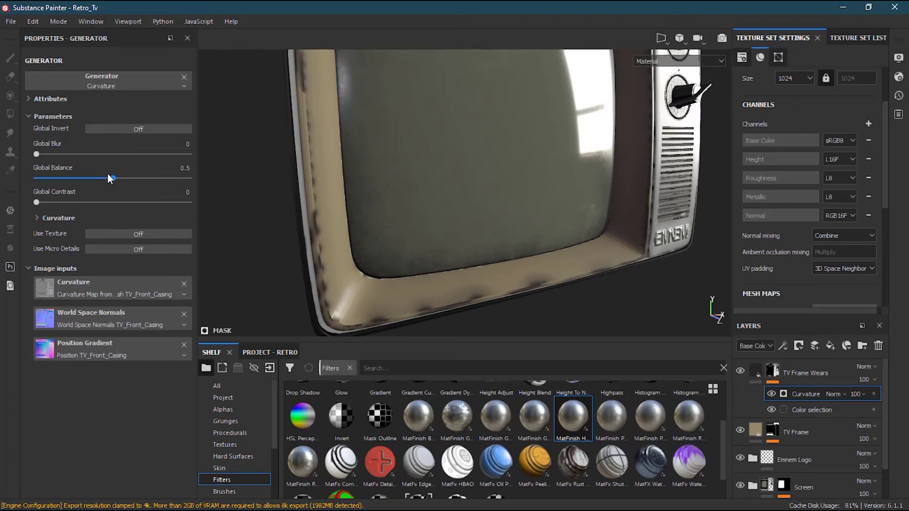
{"action": "middle_click_drag", "start_coordinate": [444, 180], "coordinate": [449, 183], "text": "alt"}
{"action": "left_click_drag", "start_coordinate": [449, 183], "coordinate": [462, 254], "text": "alt"}
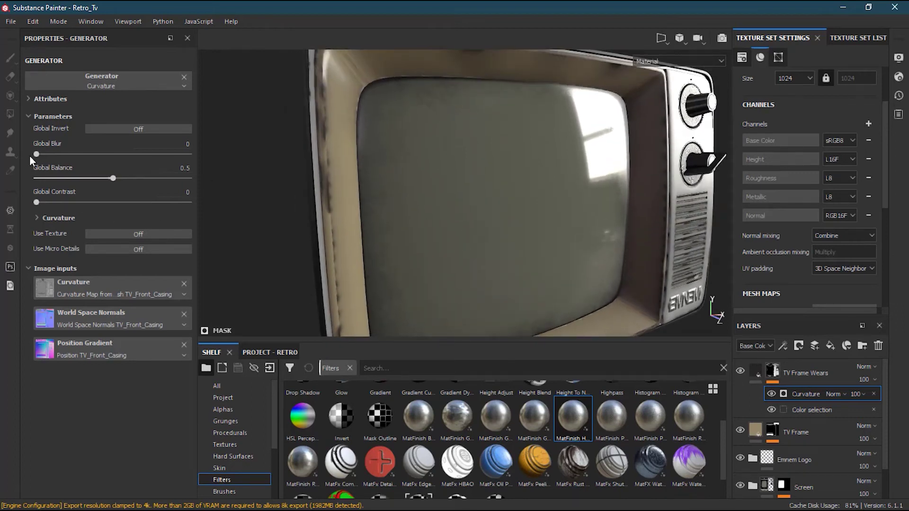
{"action": "mouse_move", "coordinate": [36, 154]}
{"action": "left_mouse_down"}
{"action": "mouse_move", "coordinate": [71, 156]}
{"action": "mouse_move", "coordinate": [39, 158]}
{"action": "mouse_move", "coordinate": [47, 157]}
{"action": "left_mouse_up"}
{"action": "left_click_drag", "start_coordinate": [36, 201], "coordinate": [59, 206]}
{"action": "mouse_move", "coordinate": [108, 180]}
{"action": "left_mouse_down"}
{"action": "mouse_move", "coordinate": [54, 180]}
{"action": "mouse_move", "coordinate": [71, 179]}
{"action": "left_mouse_up"}
{"action": "left_click_drag", "start_coordinate": [455, 159], "coordinate": [464, 193], "text": "alt"}
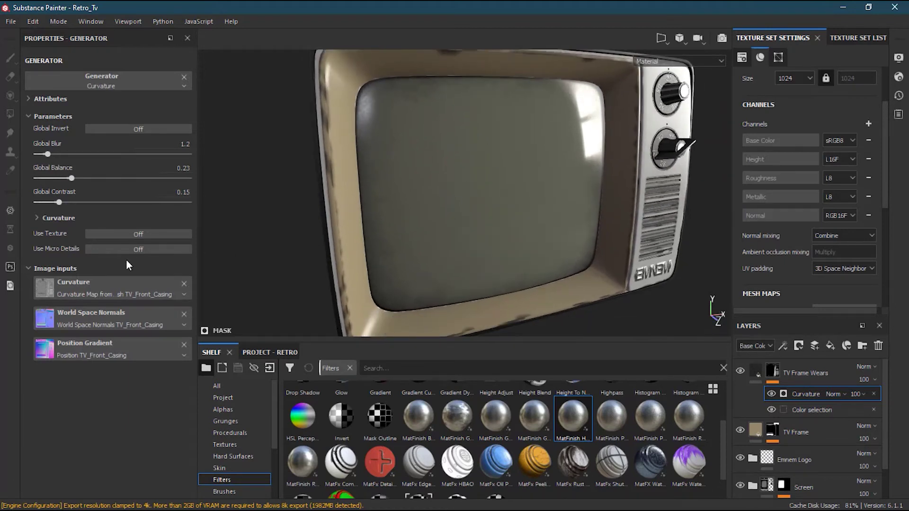
Set the Curvature generator's Global Balance to 0.5, Global Contrast to about 0.17 and Global Blur to about 2.04
{"action": "mouse_move", "coordinate": [58, 201]}
{"action": "left_mouse_down"}
{"action": "mouse_move", "coordinate": [130, 202]}
{"action": "mouse_move", "coordinate": [56, 201]}
{"action": "mouse_move", "coordinate": [57, 178]}
{"action": "mouse_move", "coordinate": [112, 178]}
{"action": "left_mouse_up"}
{"action": "left_click_drag", "start_coordinate": [381, 122], "coordinate": [379, 135], "text": "alt"}
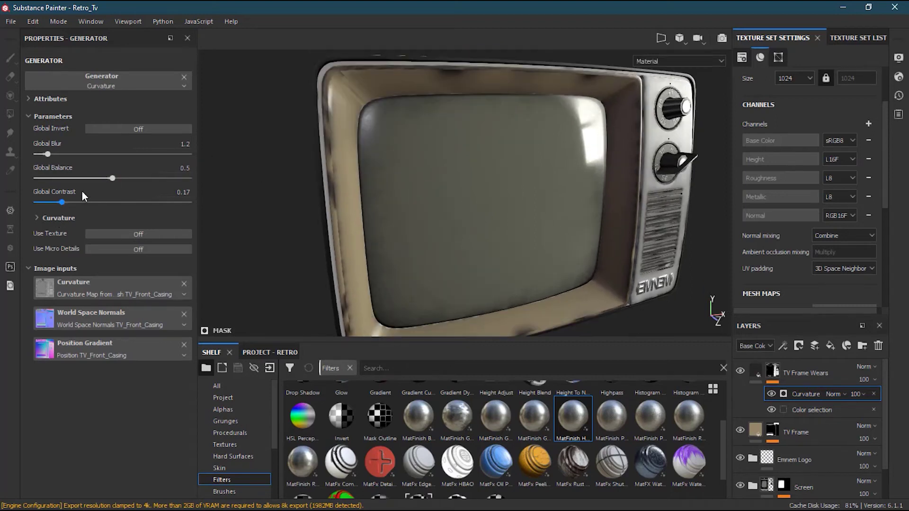
{"action": "mouse_move", "coordinate": [47, 154]}
{"action": "left_mouse_down"}
{"action": "mouse_move", "coordinate": [88, 159]}
{"action": "mouse_move", "coordinate": [56, 159]}
{"action": "left_mouse_up"}
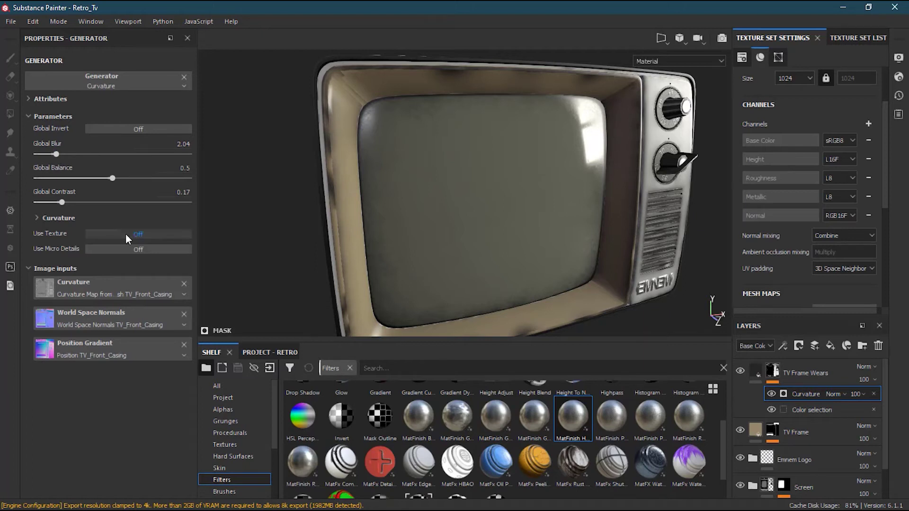
Expand the generator's Curvature parameters, try inverting the curvature and turn the inversion off again
{"action": "left_click", "coordinate": [55, 218]}
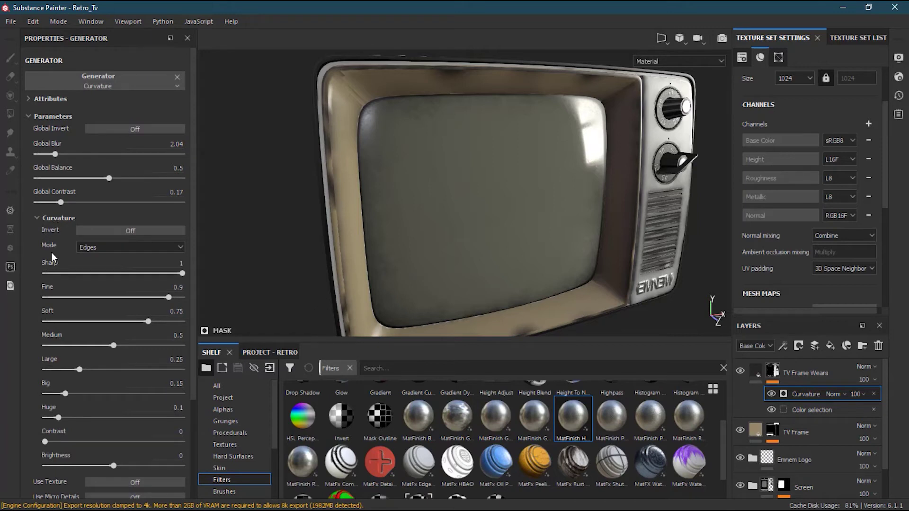
{"action": "left_click", "coordinate": [102, 232]}
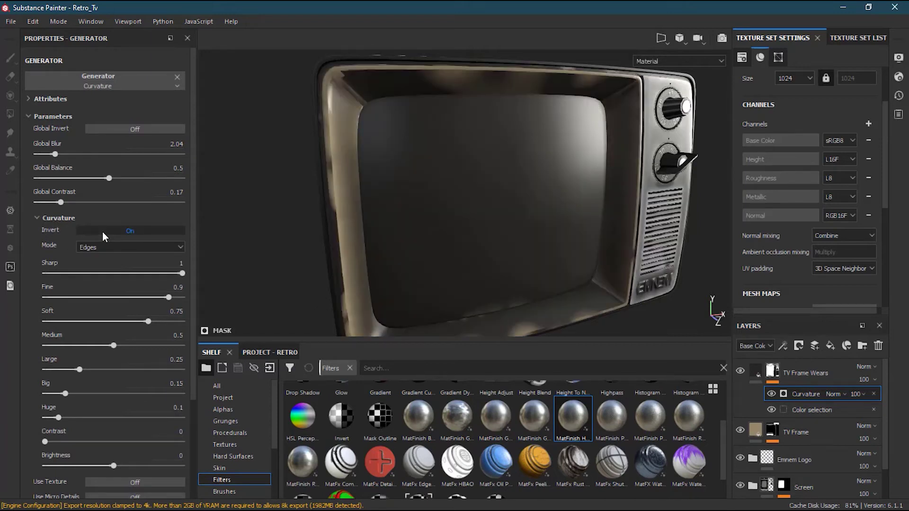
{"action": "left_click", "coordinate": [102, 232]}
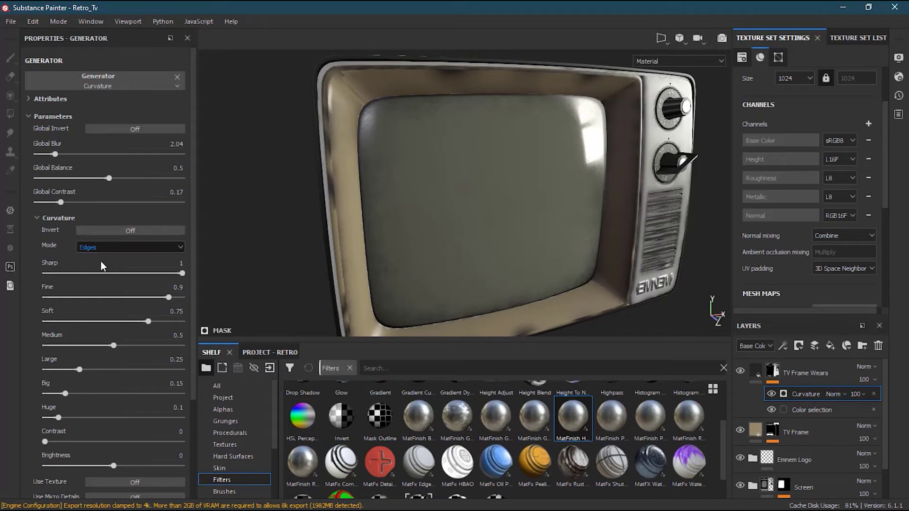
Try the Cavities, Dual and Unprocessed curvature modes and return the mode to Edges
{"action": "left_click", "coordinate": [110, 248]}
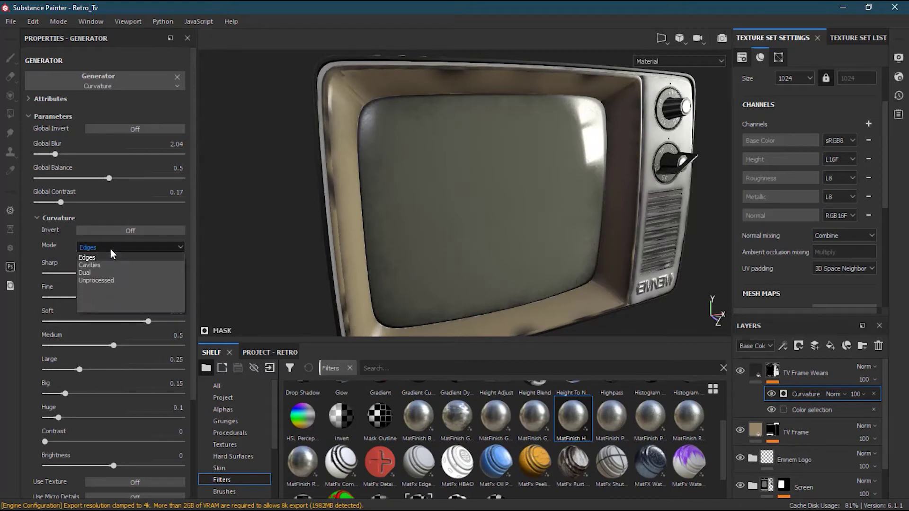
{"action": "left_click", "coordinate": [107, 264]}
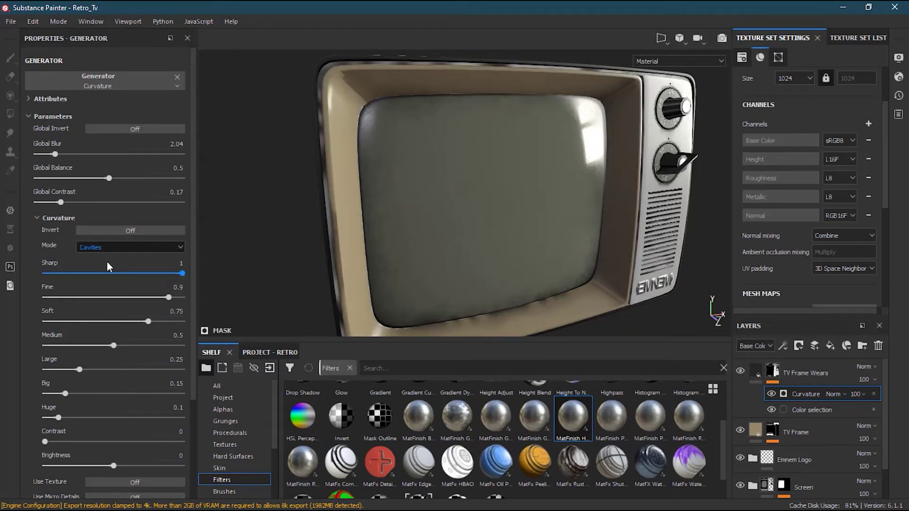
{"action": "left_click", "coordinate": [103, 246]}
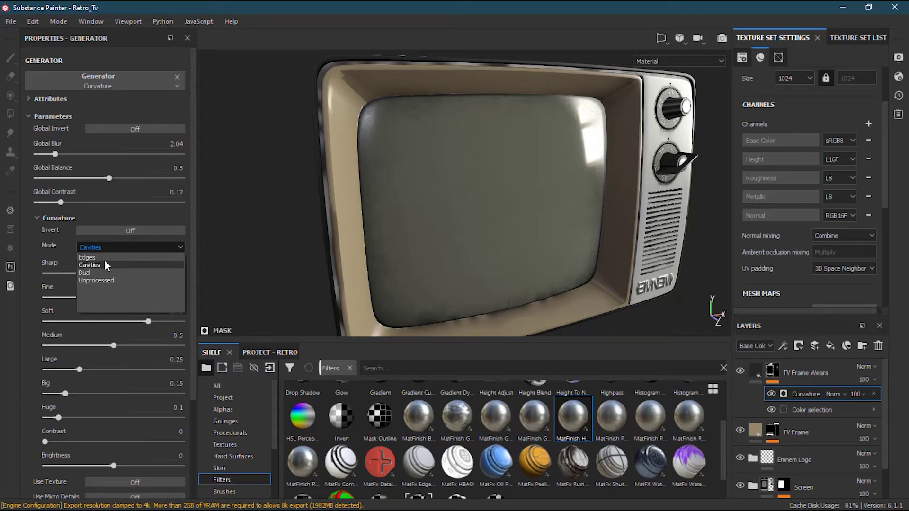
{"action": "left_click", "coordinate": [104, 268]}
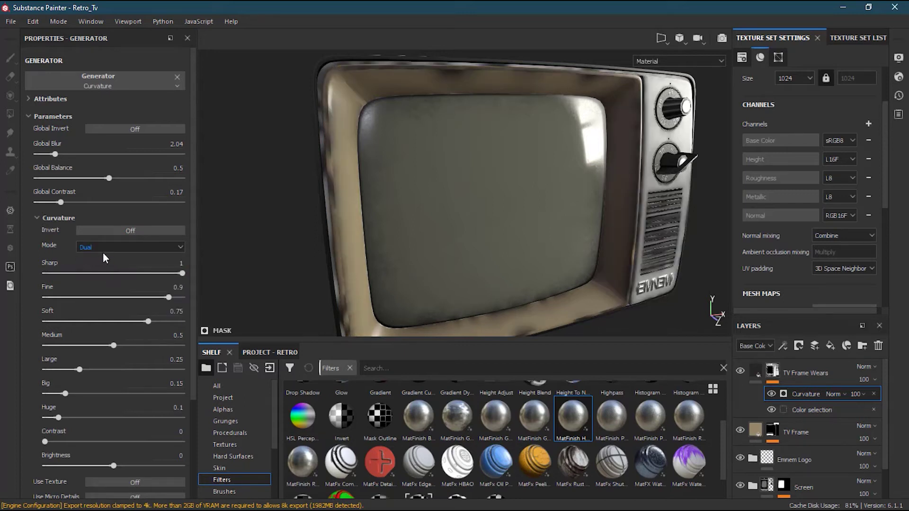
{"action": "left_click", "coordinate": [104, 250]}
{"action": "left_click", "coordinate": [103, 279]}
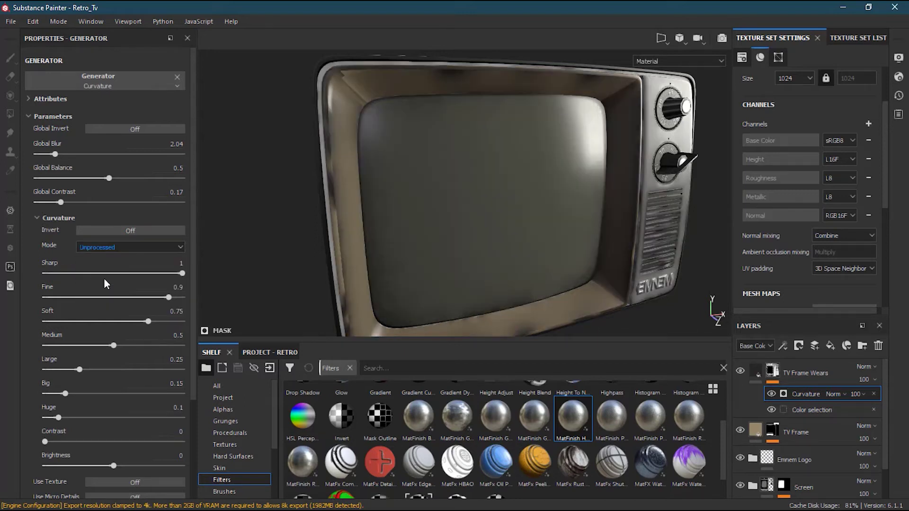
{"action": "left_click", "coordinate": [108, 248]}
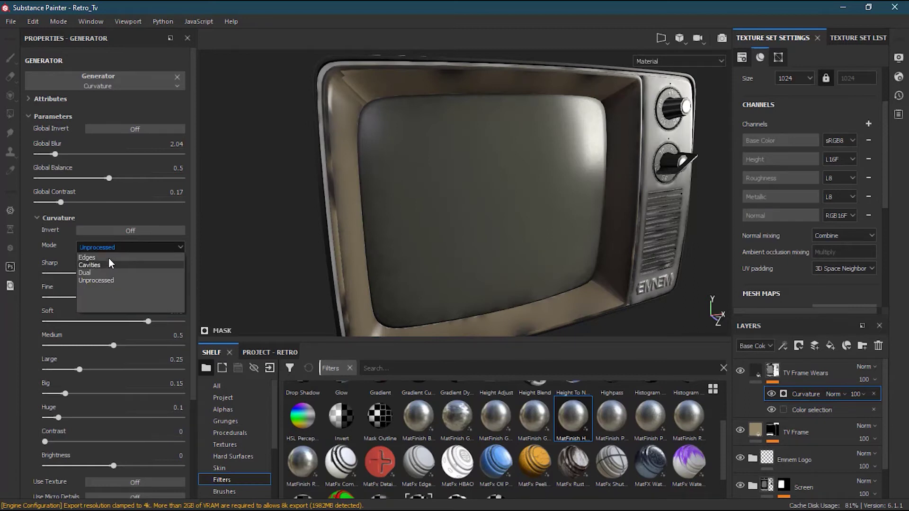
{"action": "left_click", "coordinate": [109, 257]}
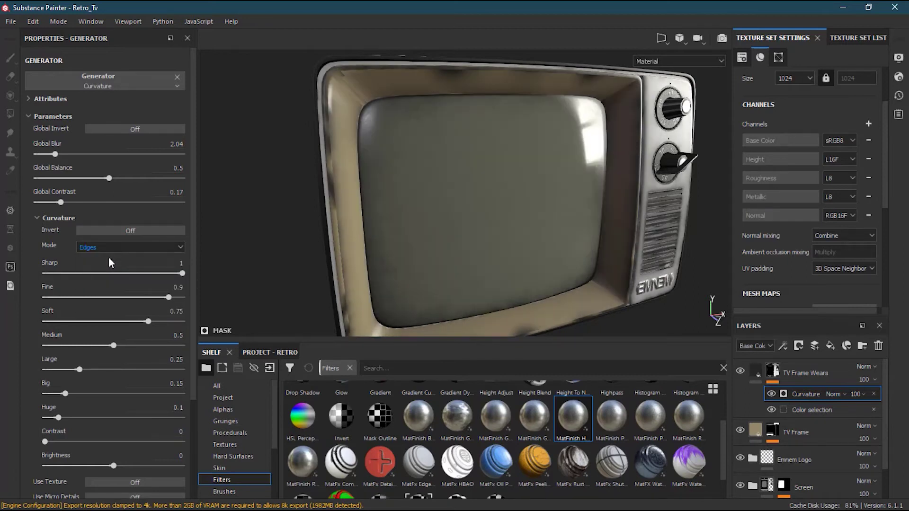
Set the curvature's Sharp level to about 0.41, Fine to about 0.45 and Soft to about 0.65
{"action": "left_click_drag", "start_coordinate": [181, 276], "coordinate": [101, 276]}
{"action": "left_click_drag", "start_coordinate": [168, 297], "coordinate": [166, 298]}
{"action": "left_click_drag", "start_coordinate": [64, 298], "coordinate": [107, 298]}
{"action": "mouse_move", "coordinate": [148, 321]}
{"action": "left_mouse_down"}
{"action": "mouse_move", "coordinate": [101, 321]}
{"action": "mouse_move", "coordinate": [134, 322]}
{"action": "left_mouse_up"}
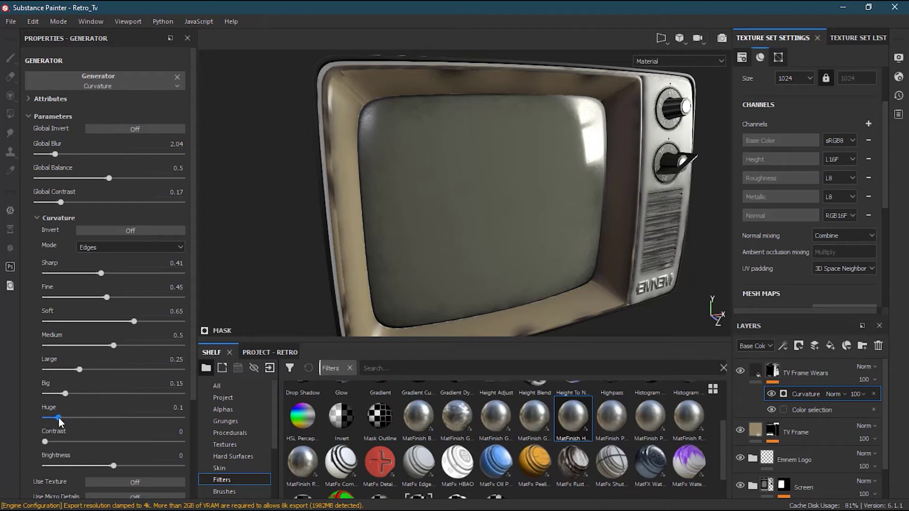
Set the curvature's Medium level to about 0.63, Large 0.16, Big 0.12 and Huge 0.47, with Contrast about 0.08 and Brightness about -0.03
{"action": "mouse_move", "coordinate": [58, 416]}
{"action": "left_mouse_down"}
{"action": "mouse_move", "coordinate": [160, 419]}
{"action": "mouse_move", "coordinate": [86, 423]}
{"action": "left_mouse_up"}
{"action": "mouse_move", "coordinate": [140, 423]}
{"action": "left_mouse_down"}
{"action": "mouse_move", "coordinate": [161, 421]}
{"action": "mouse_move", "coordinate": [106, 419]}
{"action": "left_mouse_up"}
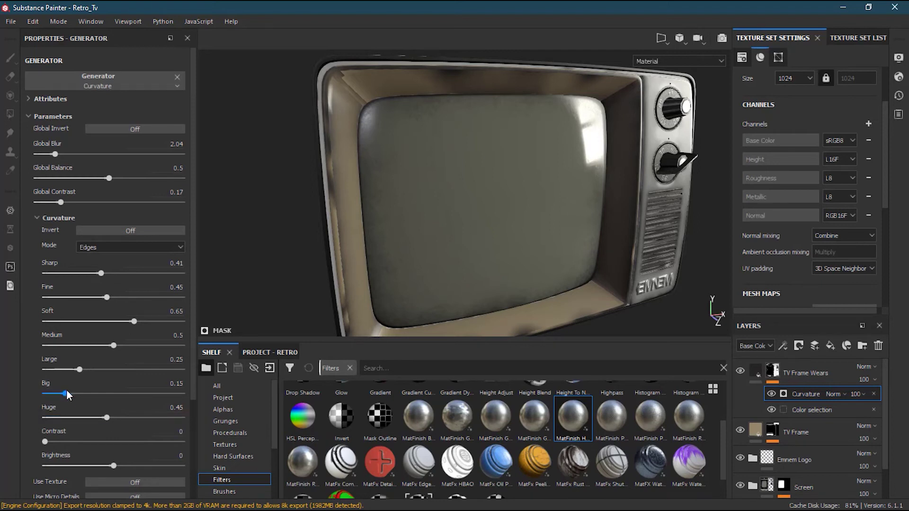
{"action": "mouse_move", "coordinate": [66, 392]}
{"action": "left_mouse_down"}
{"action": "mouse_move", "coordinate": [142, 396]}
{"action": "mouse_move", "coordinate": [52, 398]}
{"action": "mouse_move", "coordinate": [84, 369]}
{"action": "mouse_move", "coordinate": [139, 369]}
{"action": "mouse_move", "coordinate": [66, 368]}
{"action": "left_mouse_up"}
{"action": "mouse_move", "coordinate": [109, 345]}
{"action": "left_mouse_down"}
{"action": "mouse_move", "coordinate": [157, 346]}
{"action": "mouse_move", "coordinate": [113, 345]}
{"action": "mouse_move", "coordinate": [124, 348]}
{"action": "left_mouse_up"}
{"action": "mouse_move", "coordinate": [49, 439]}
{"action": "left_mouse_down"}
{"action": "mouse_move", "coordinate": [123, 438]}
{"action": "mouse_move", "coordinate": [27, 436]}
{"action": "mouse_move", "coordinate": [67, 436]}
{"action": "mouse_move", "coordinate": [56, 436]}
{"action": "left_mouse_up"}
{"action": "mouse_move", "coordinate": [112, 467]}
{"action": "left_mouse_down"}
{"action": "mouse_move", "coordinate": [84, 467]}
{"action": "mouse_move", "coordinate": [130, 466]}
{"action": "mouse_move", "coordinate": [112, 466]}
{"action": "left_mouse_up"}
{"action": "mouse_move", "coordinate": [108, 417]}
{"action": "left_mouse_down"}
{"action": "mouse_move", "coordinate": [121, 416]}
{"action": "mouse_move", "coordinate": [109, 416]}
{"action": "left_mouse_up"}
{"action": "mouse_move", "coordinate": [126, 346]}
{"action": "left_mouse_down"}
{"action": "mouse_move", "coordinate": [152, 348]}
{"action": "mouse_move", "coordinate": [131, 345]}
{"action": "left_mouse_up"}
{"action": "left_click_drag", "start_coordinate": [492, 208], "coordinate": [473, 289], "text": "alt"}
{"action": "scroll", "coordinate": [544, 268], "scroll_direction": "up", "scroll_amount": 4}
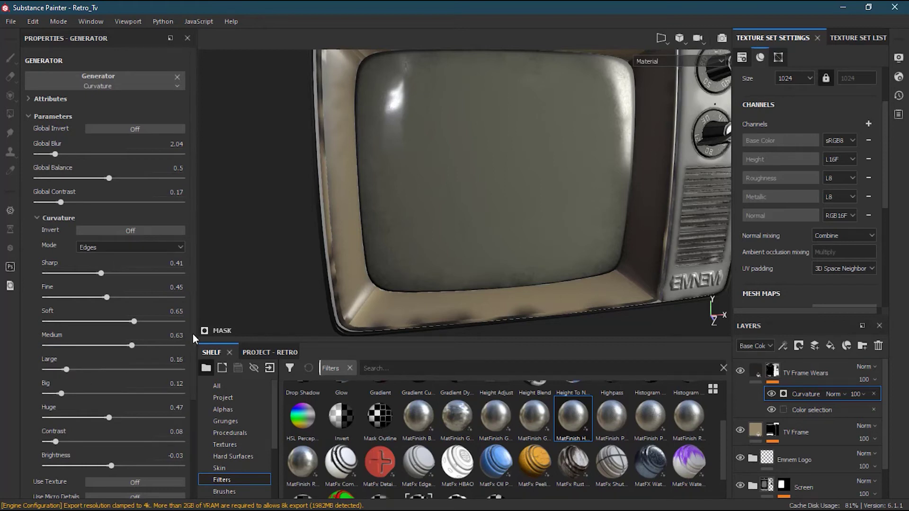
Raise the roughness of the TV Frame Wears fill to about 0.33
{"action": "left_click", "coordinate": [755, 373]}
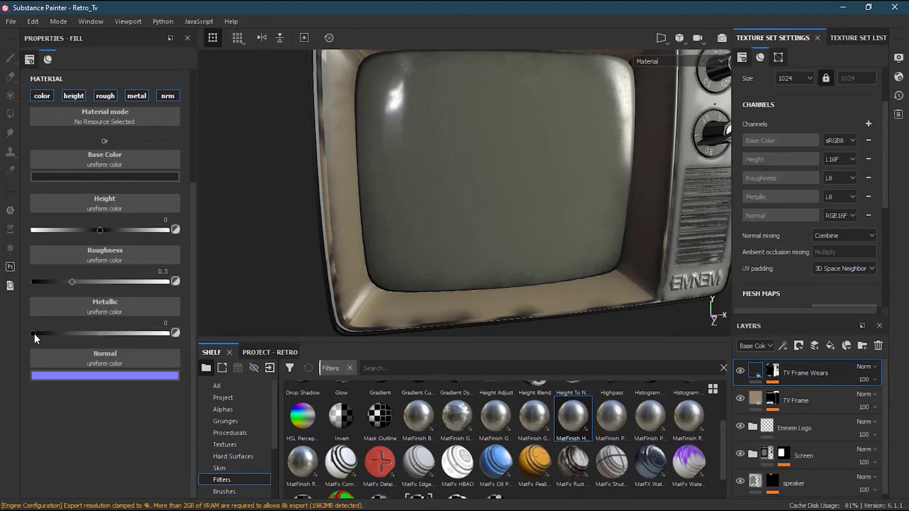
{"action": "mouse_move", "coordinate": [72, 281]}
{"action": "left_mouse_down"}
{"action": "mouse_move", "coordinate": [44, 283]}
{"action": "mouse_move", "coordinate": [77, 281]}
{"action": "left_mouse_up"}
{"action": "left_click_drag", "start_coordinate": [467, 144], "coordinate": [455, 187], "text": "alt"}
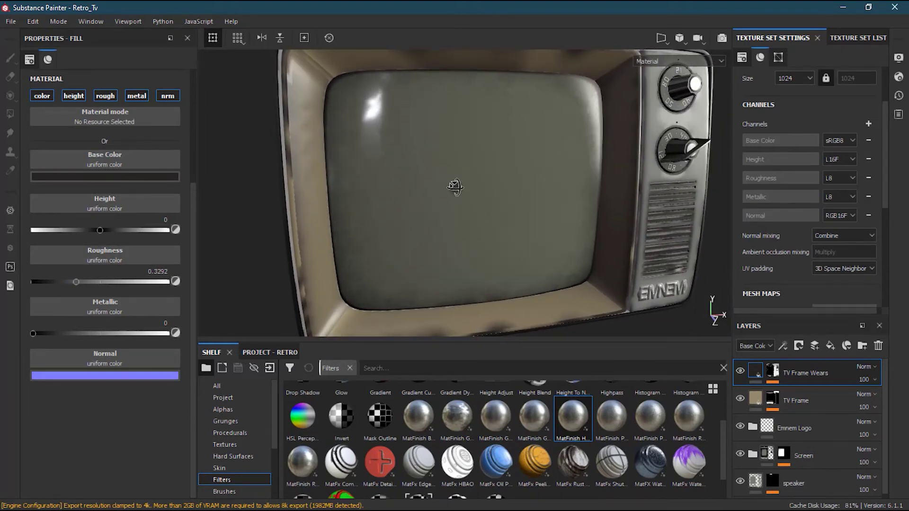
{"action": "left_click_drag", "start_coordinate": [474, 186], "coordinate": [466, 208], "text": "alt"}
{"action": "scroll", "coordinate": [467, 168], "scroll_direction": "down", "scroll_amount": 2}
Add a Dirt generator above the Curvature generator in the TV Frame Wears mask
{"action": "left_click", "coordinate": [772, 372]}
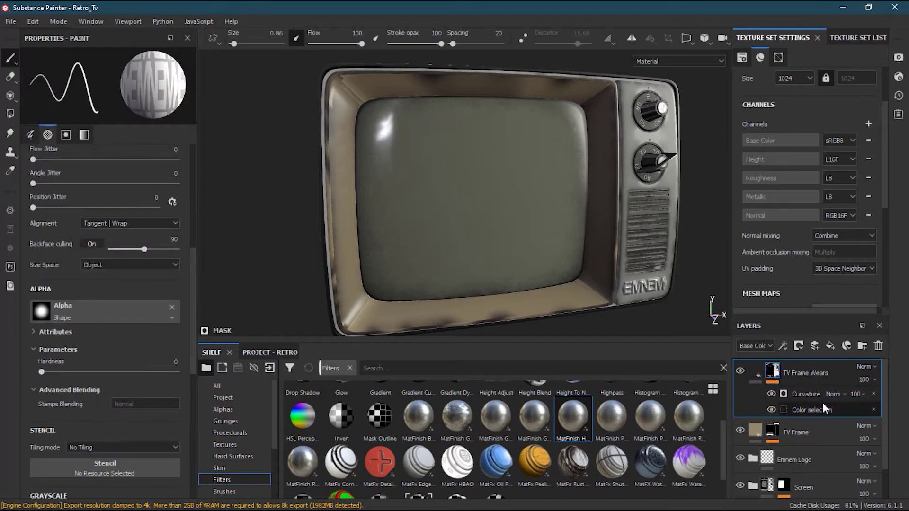
{"action": "left_click", "coordinate": [812, 394]}
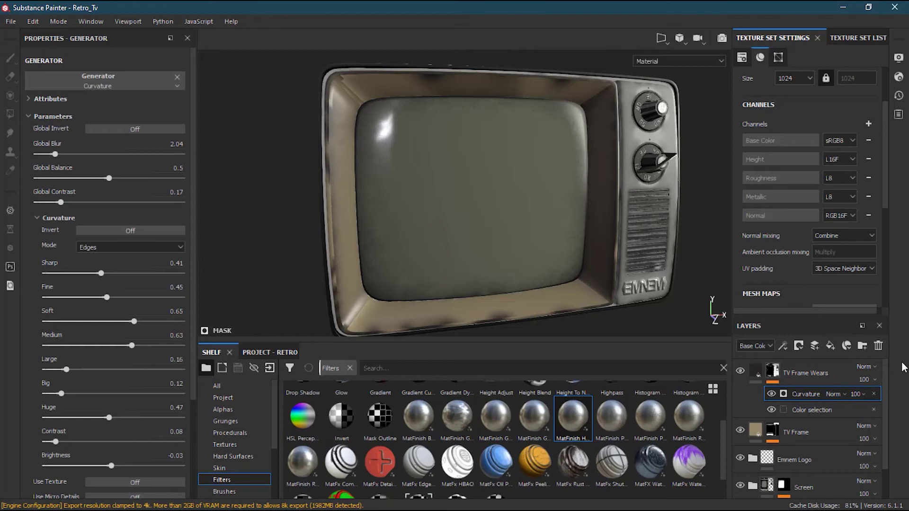
{"action": "left_click", "coordinate": [786, 340]}
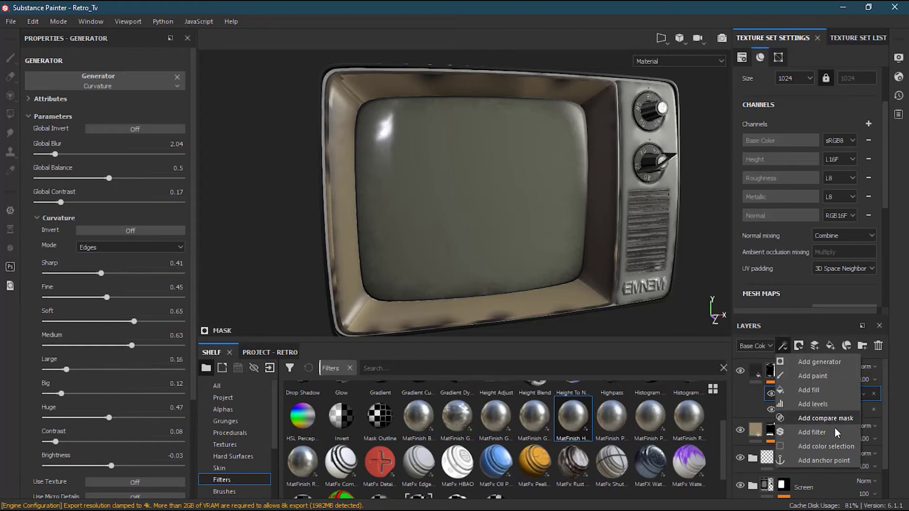
{"action": "left_click", "coordinate": [827, 361]}
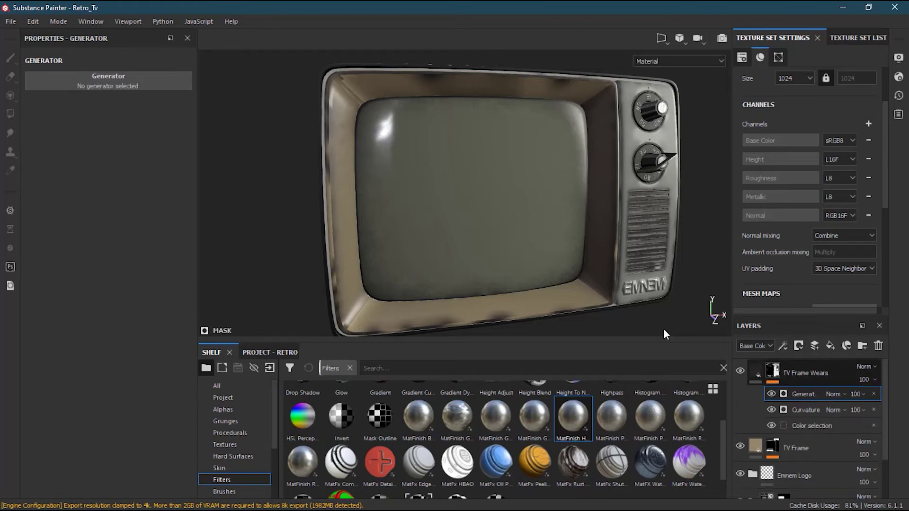
{"action": "left_click", "coordinate": [128, 85]}
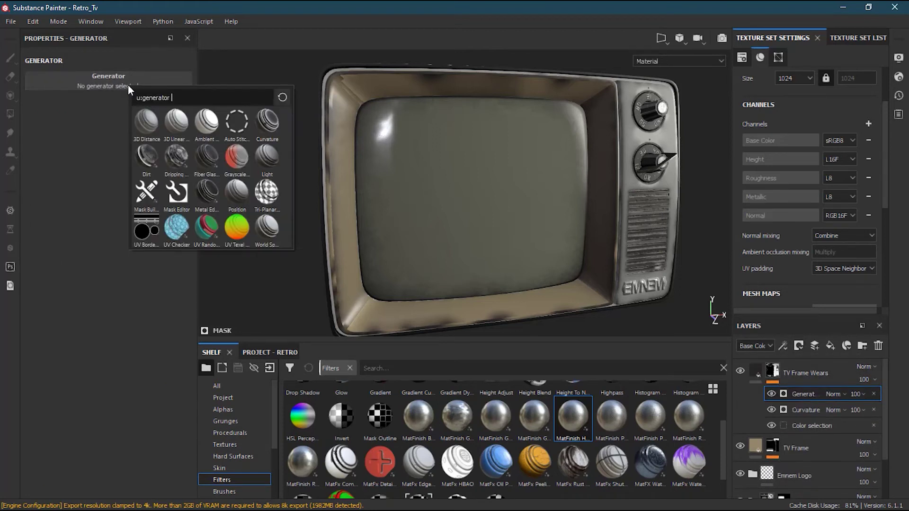
{"action": "left_click", "coordinate": [149, 153]}
{"action": "left_click_drag", "start_coordinate": [356, 202], "coordinate": [504, 214], "text": "alt"}
{"action": "scroll", "coordinate": [466, 212], "scroll_direction": "up", "scroll_amount": 3}
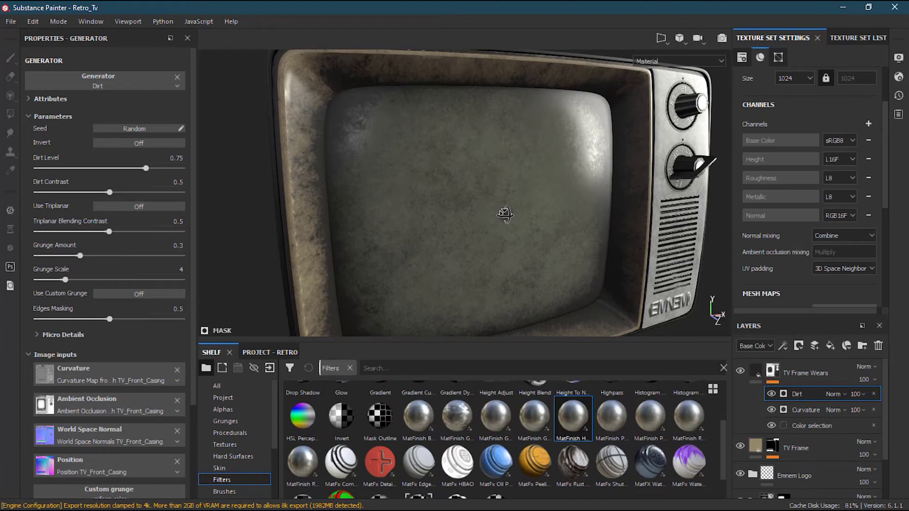
{"action": "mouse_move", "coordinate": [505, 214]}
{"action": "left_mouse_down", "text": "alt"}
{"action": "mouse_move", "coordinate": [466, 179]}
{"action": "mouse_move", "coordinate": [493, 205]}
{"action": "left_mouse_up", "text": "alt"}
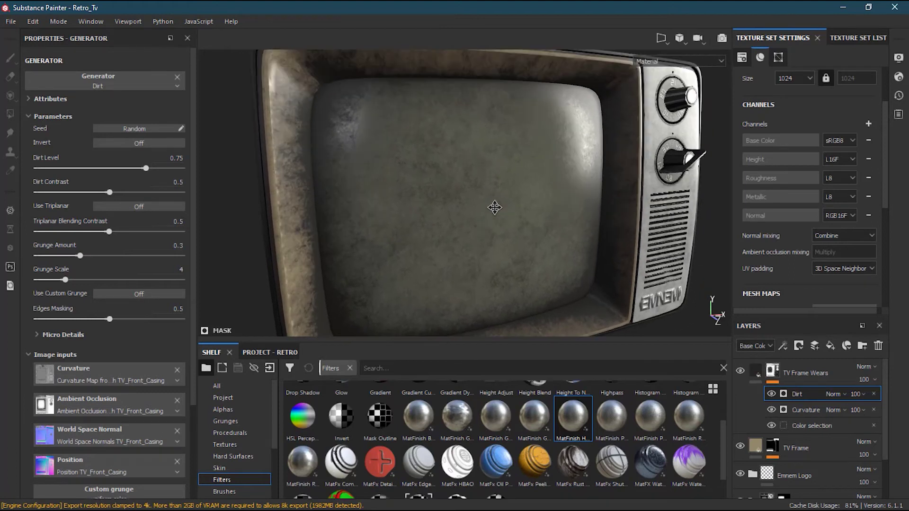
Create a folder named "Dirt" above the TV Frame Wears layer and move that layer into it
{"action": "left_click", "coordinate": [828, 373]}
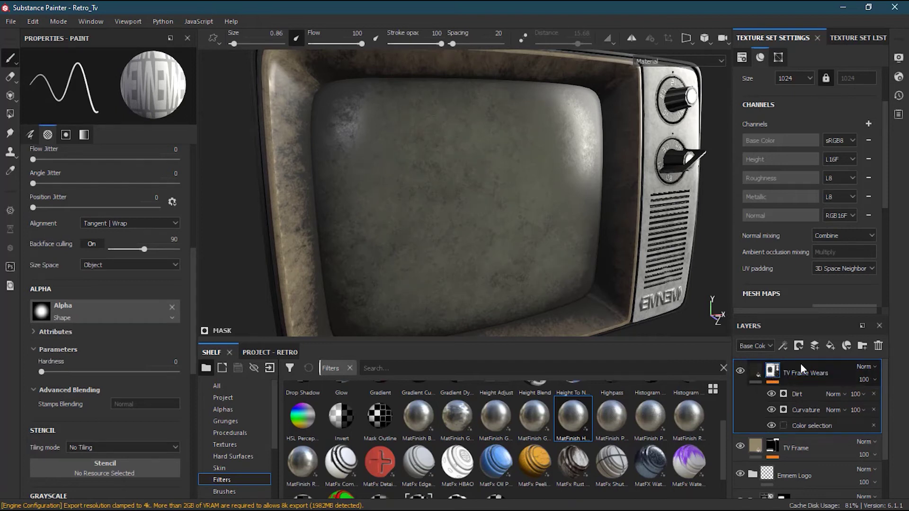
{"action": "left_click", "coordinate": [861, 346]}
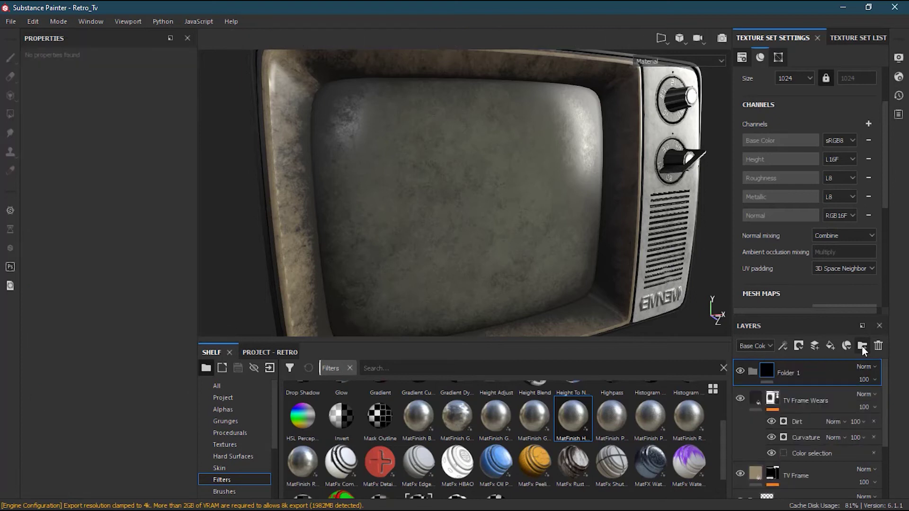
{"action": "double_click", "coordinate": [796, 372]}
{"action": "type", "text": "Dirt"}
{"action": "key", "text": "Return"}
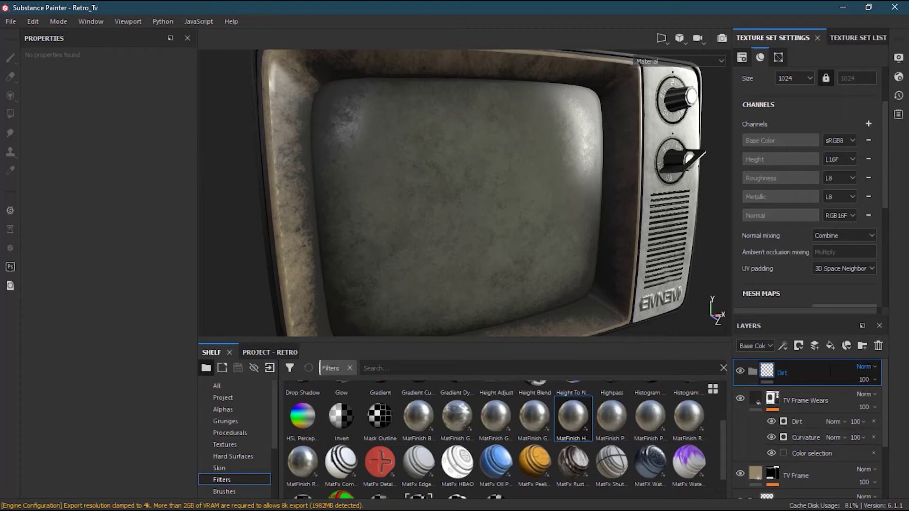
{"action": "left_click_drag", "start_coordinate": [809, 405], "coordinate": [793, 368]}
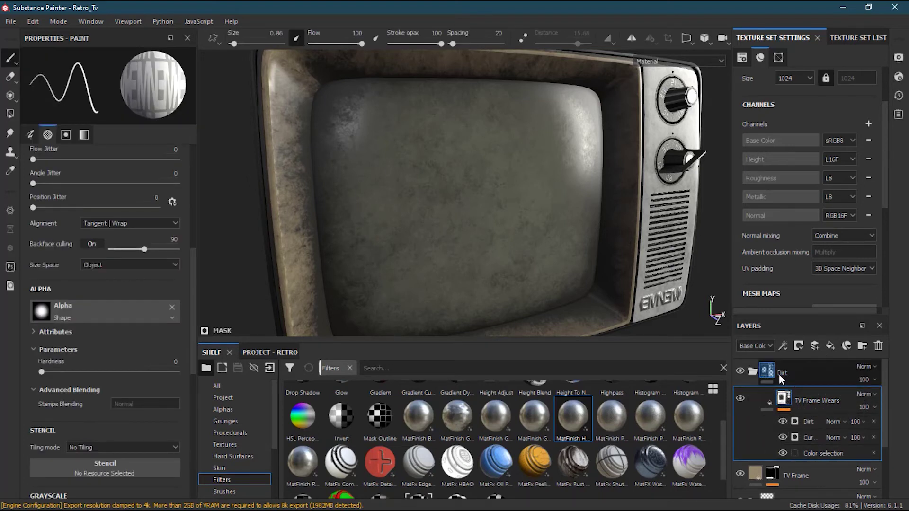
Add a color selection mask to the Dirt folder and pick the green ID color of the frame around the screen
{"action": "left_click", "coordinate": [805, 375]}
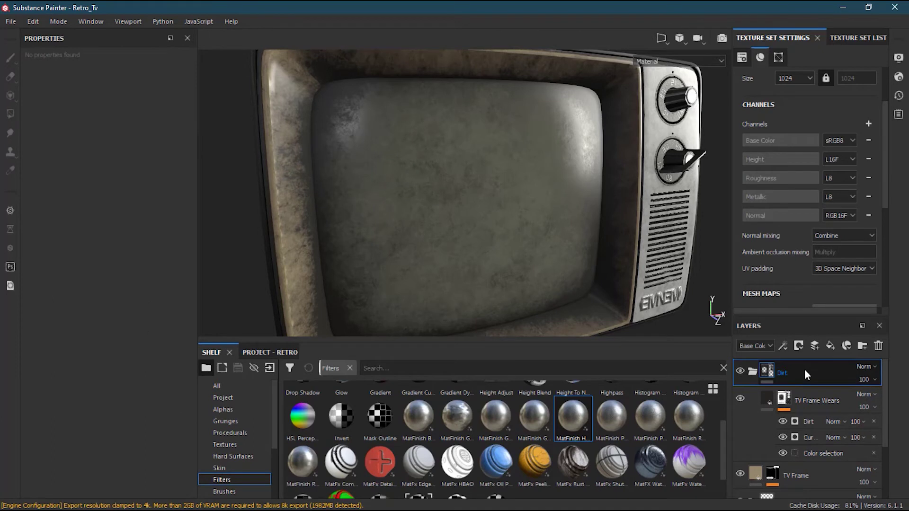
{"action": "left_click", "coordinate": [799, 344]}
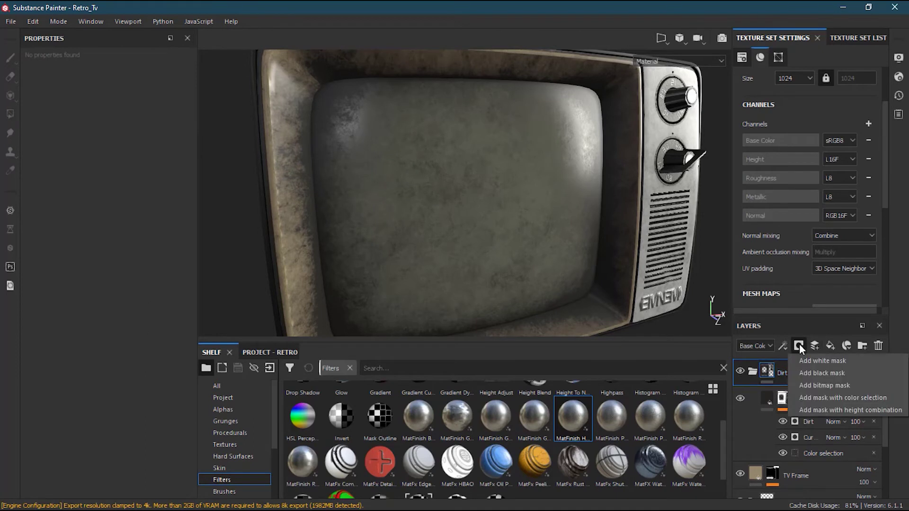
{"action": "left_click", "coordinate": [847, 397]}
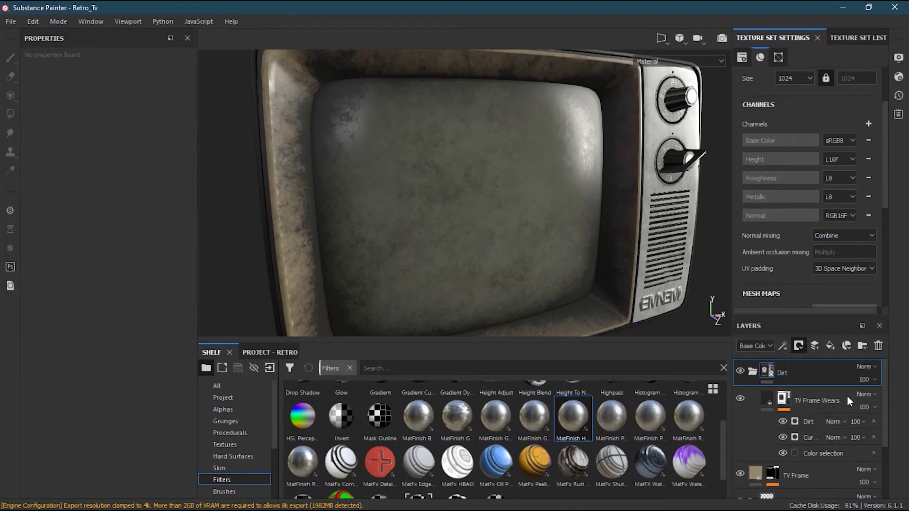
{"action": "left_click", "coordinate": [177, 177]}
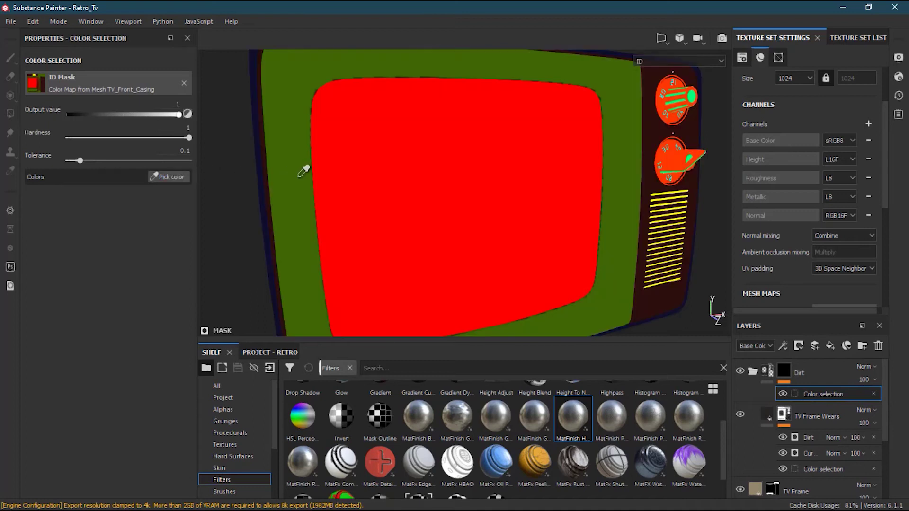
{"action": "left_click", "coordinate": [305, 172]}
{"action": "scroll", "coordinate": [470, 229], "scroll_direction": "up", "scroll_amount": 3}
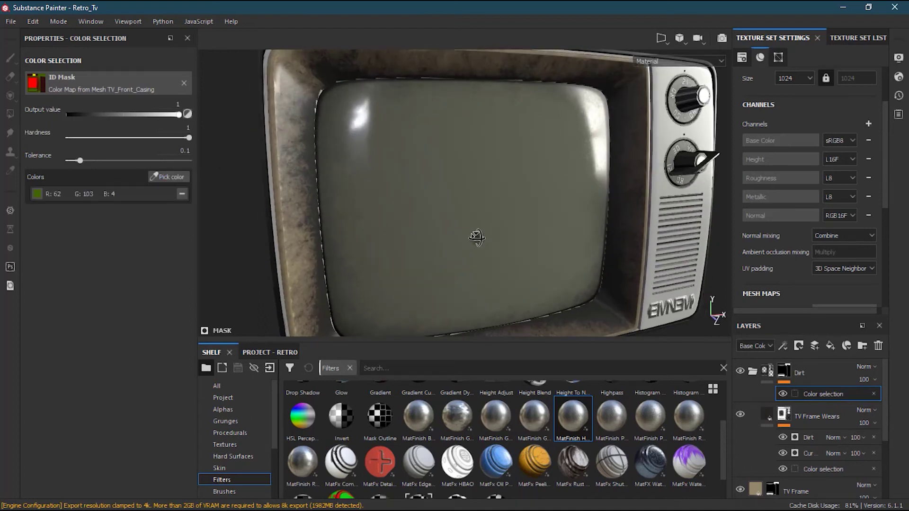
{"action": "middle_click_drag", "start_coordinate": [519, 243], "coordinate": [521, 199]}
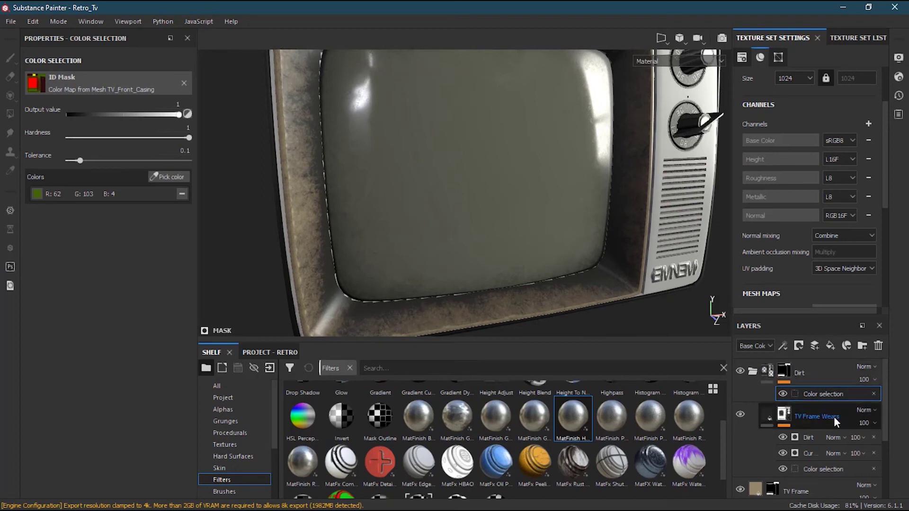
Set the Dirt generator's Dirt Level to 0.6, Dirt Contrast to about 0.56, Triplanar Blending Contrast to 0.49 and Grunge Amount to about 0.27
{"action": "left_click", "coordinate": [814, 437]}
{"action": "left_click_drag", "start_coordinate": [197, 203], "coordinate": [353, 146], "text": "alt"}
{"action": "scroll", "coordinate": [410, 186], "scroll_direction": "up", "scroll_amount": 5}
{"action": "left_click_drag", "start_coordinate": [410, 186], "coordinate": [370, 185], "text": "alt"}
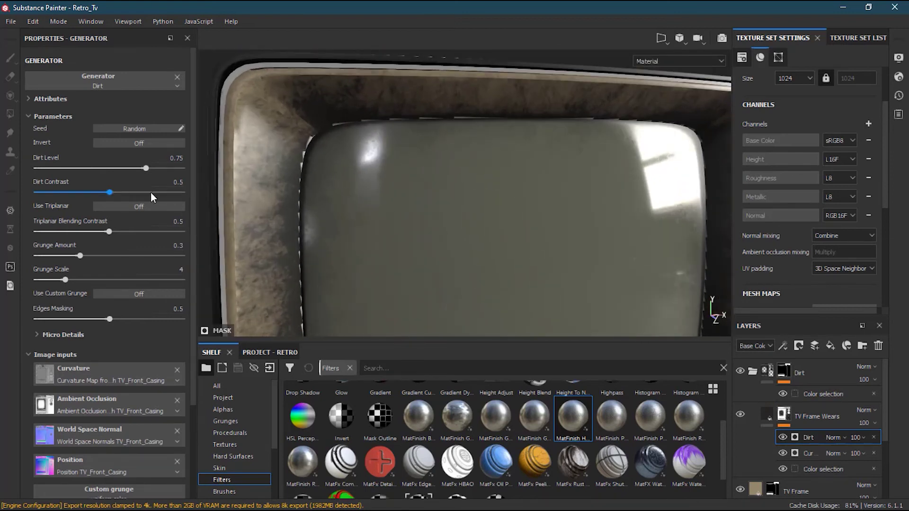
{"action": "left_click_drag", "start_coordinate": [146, 169], "coordinate": [118, 188]}
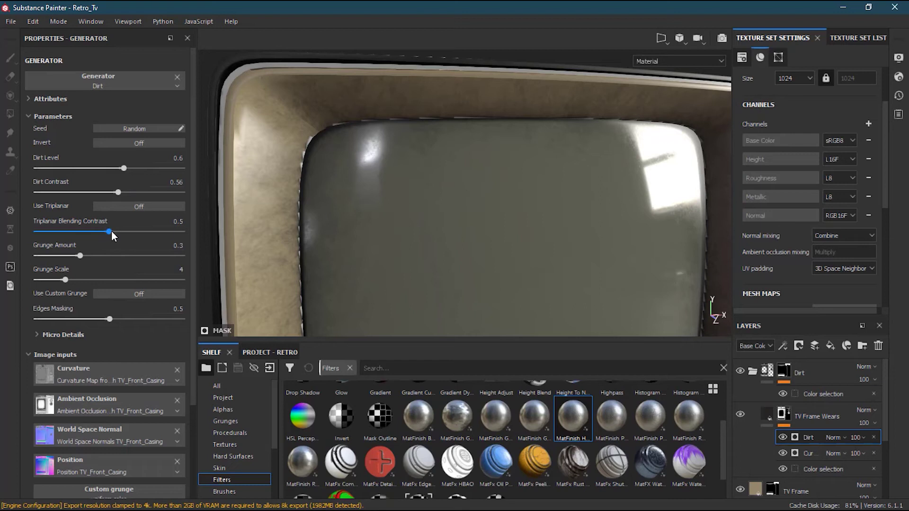
{"action": "left_click_drag", "start_coordinate": [109, 231], "coordinate": [76, 255]}
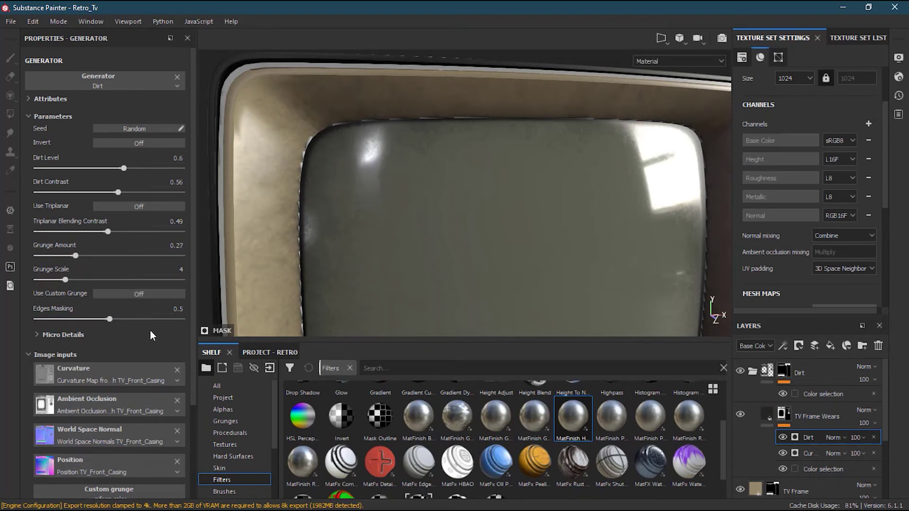
{"action": "mouse_move", "coordinate": [117, 323]}
{"action": "left_mouse_down"}
{"action": "mouse_move", "coordinate": [98, 319]}
{"action": "mouse_move", "coordinate": [110, 322]}
{"action": "left_mouse_up"}
Expand the Dirt generator's Micro Details, try the Standard and Smooth curvature types and return to Sobel
{"action": "left_click", "coordinate": [71, 334]}
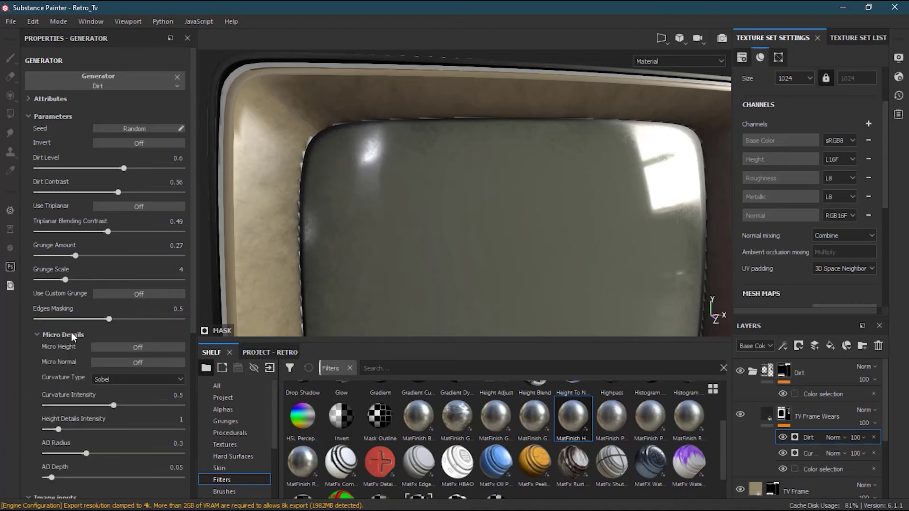
{"action": "scroll", "coordinate": [137, 341], "scroll_direction": "down", "scroll_amount": 3}
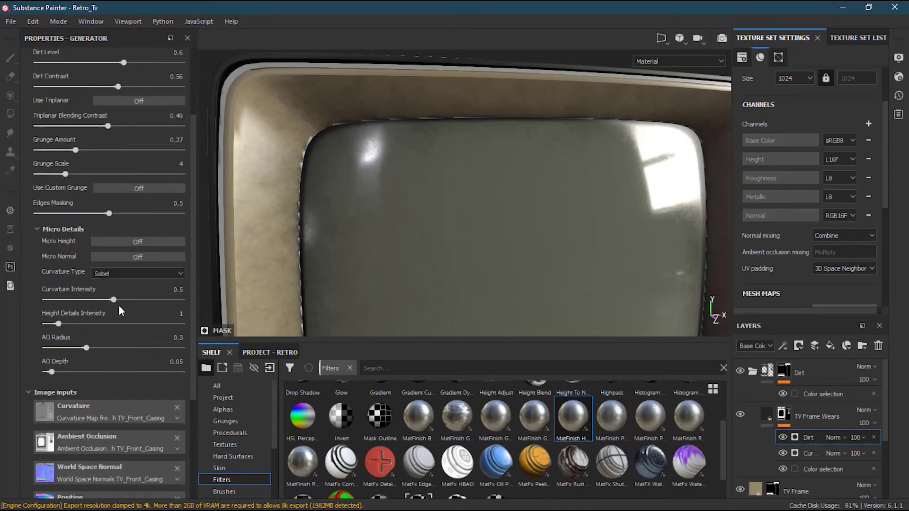
{"action": "left_click", "coordinate": [120, 275]}
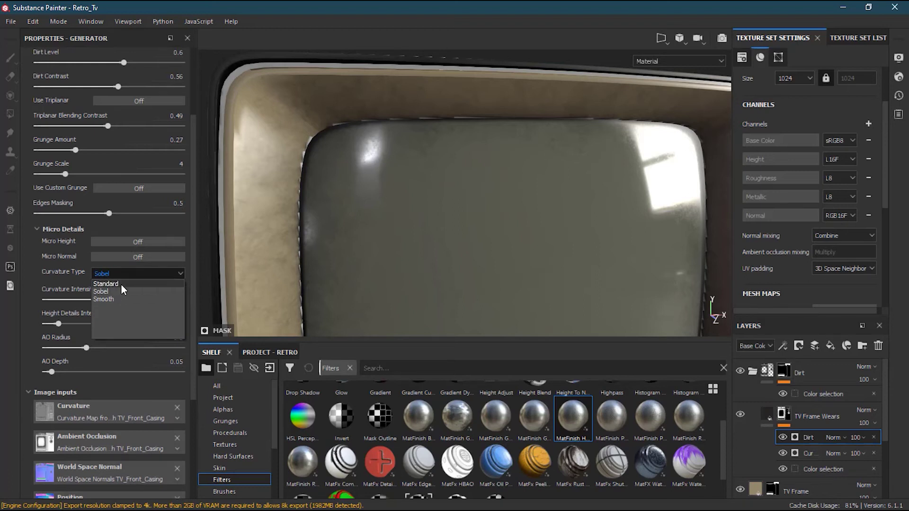
{"action": "left_click", "coordinate": [121, 283]}
{"action": "left_click", "coordinate": [126, 271]}
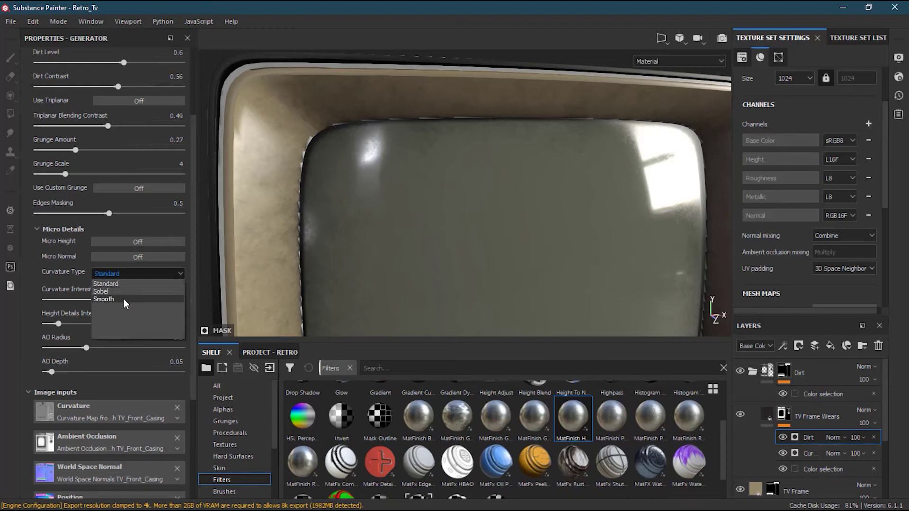
{"action": "left_click", "coordinate": [123, 298]}
{"action": "left_click", "coordinate": [126, 275]}
{"action": "left_click", "coordinate": [126, 292]}
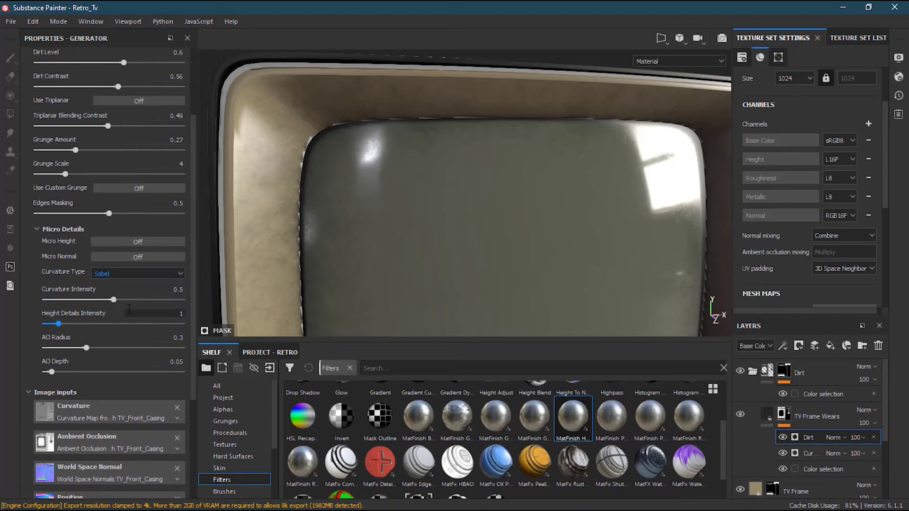
Try different Curvature Intensity, Height Details Intensity and AO values in the Micro Details and undo the changes
{"action": "mouse_move", "coordinate": [114, 299]}
{"action": "left_mouse_down"}
{"action": "mouse_move", "coordinate": [82, 299]}
{"action": "mouse_move", "coordinate": [98, 299]}
{"action": "left_mouse_up"}
{"action": "left_click_drag", "start_coordinate": [64, 324], "coordinate": [97, 345]}
{"action": "key", "text": "ctrl+z"}
{"action": "key", "text": "ctrl+z"}
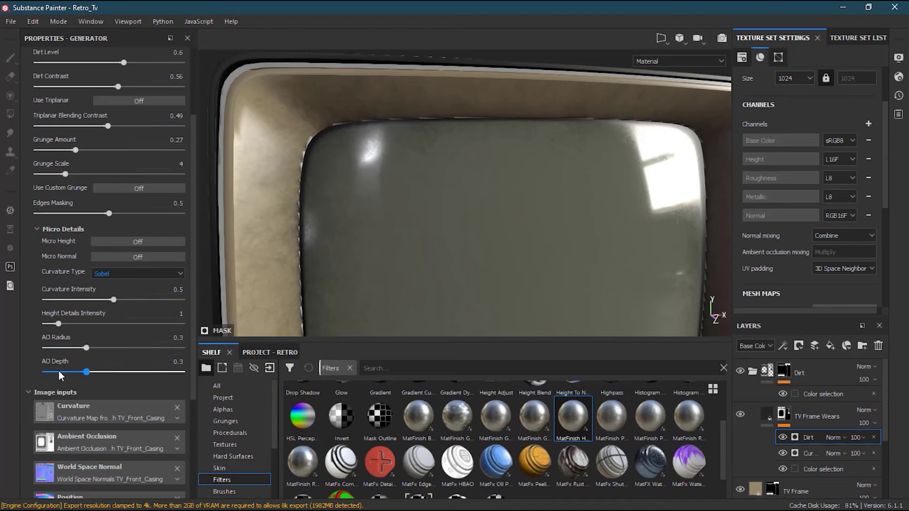
{"action": "scroll", "coordinate": [190, 308], "scroll_direction": "up", "scroll_amount": 4}
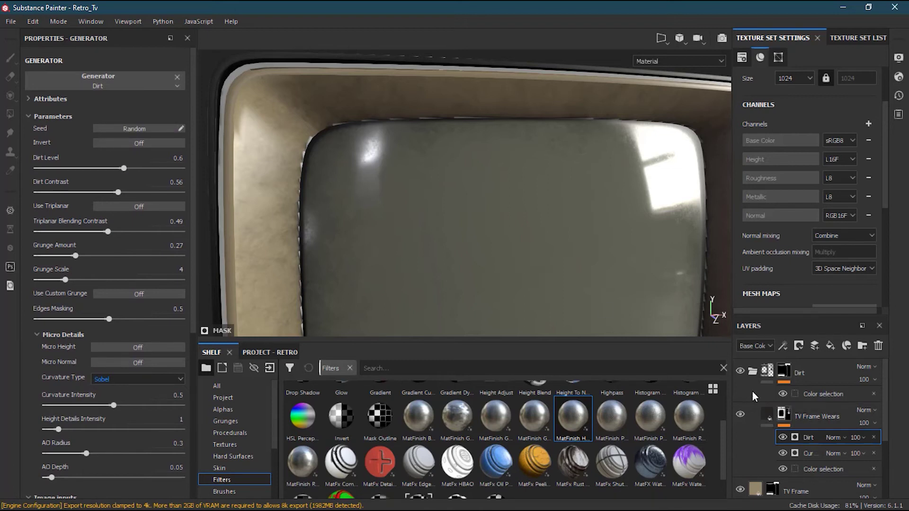
Move the Curvature generator above the Dirt generator in the TV Frame Wears mask
{"action": "scroll", "coordinate": [559, 213], "scroll_direction": "down", "scroll_amount": 3}
{"action": "scroll", "coordinate": [559, 212], "scroll_direction": "down", "scroll_amount": 2}
{"action": "left_click_drag", "start_coordinate": [582, 223], "coordinate": [569, 219], "text": "alt"}
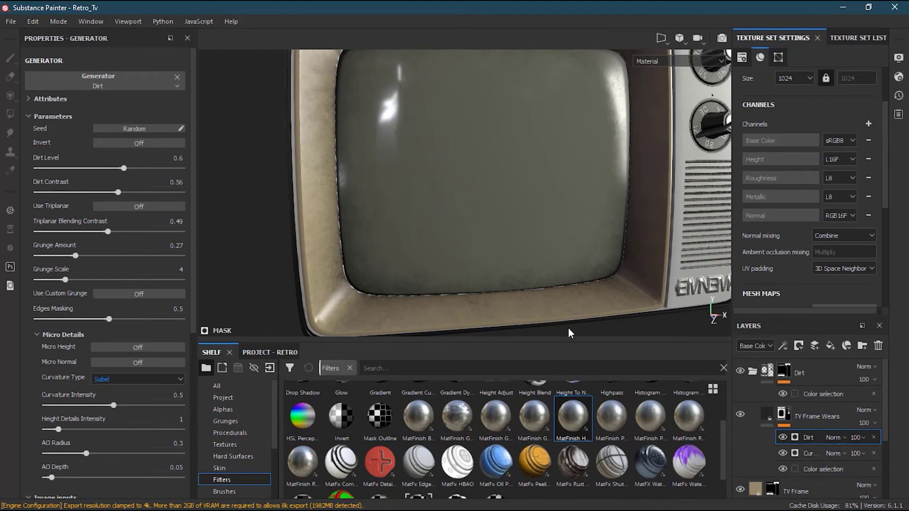
{"action": "left_click_drag", "start_coordinate": [492, 184], "coordinate": [364, 157], "text": "alt"}
{"action": "scroll", "coordinate": [363, 157], "scroll_direction": "up", "scroll_amount": 4}
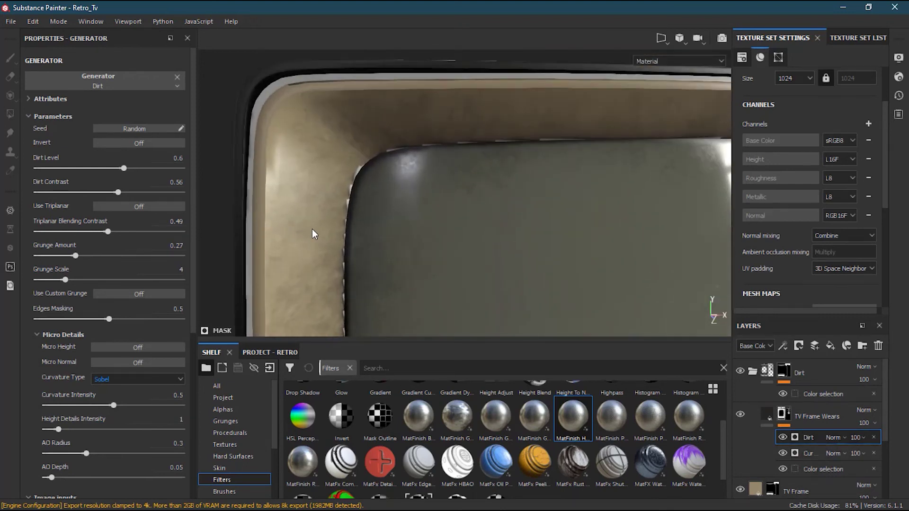
{"action": "left_click", "coordinate": [817, 450]}
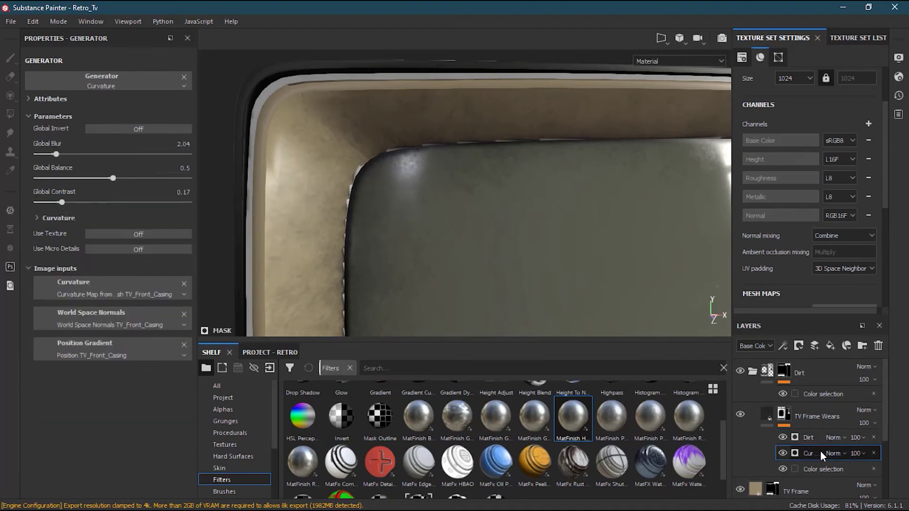
{"action": "left_click_drag", "start_coordinate": [812, 452], "coordinate": [811, 430]}
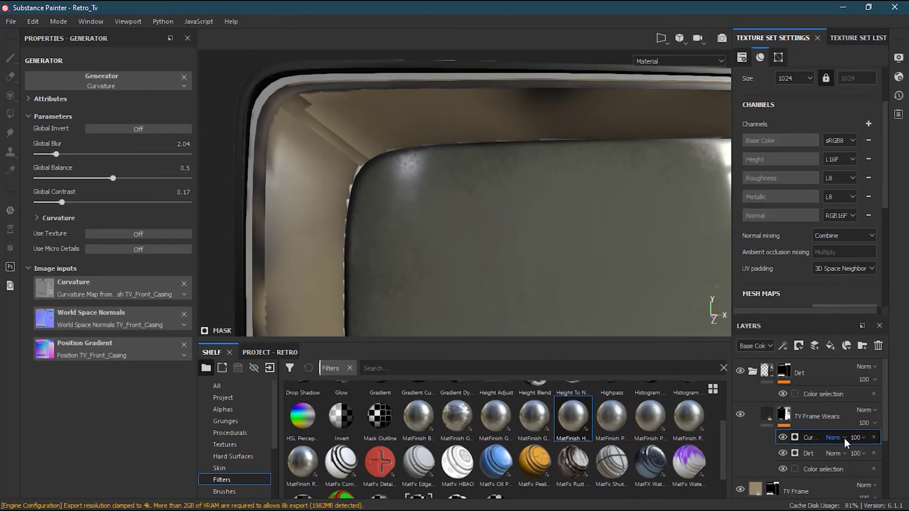
Try the Overlay, Multiply and Screen blend modes on the Curvature generator in the TV Frame Wears mask and return to Overlay
{"action": "left_click", "coordinate": [834, 438]}
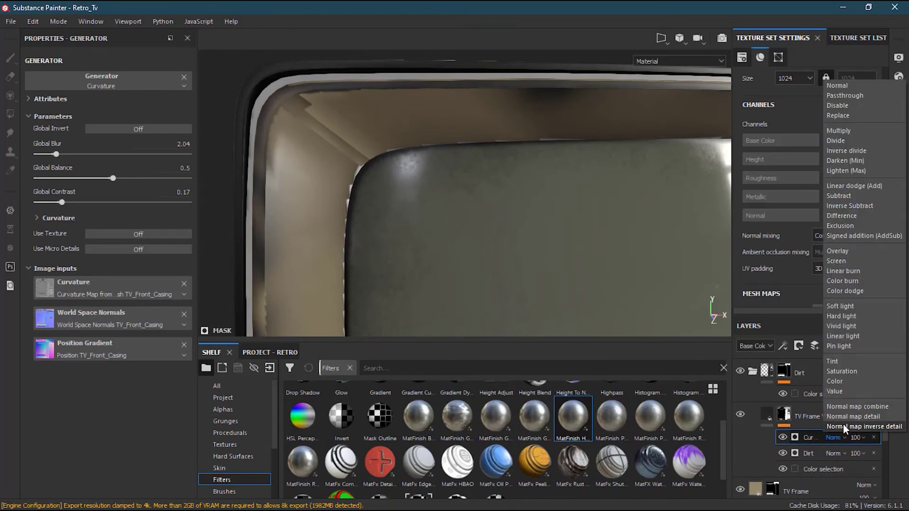
{"action": "left_click", "coordinate": [852, 251]}
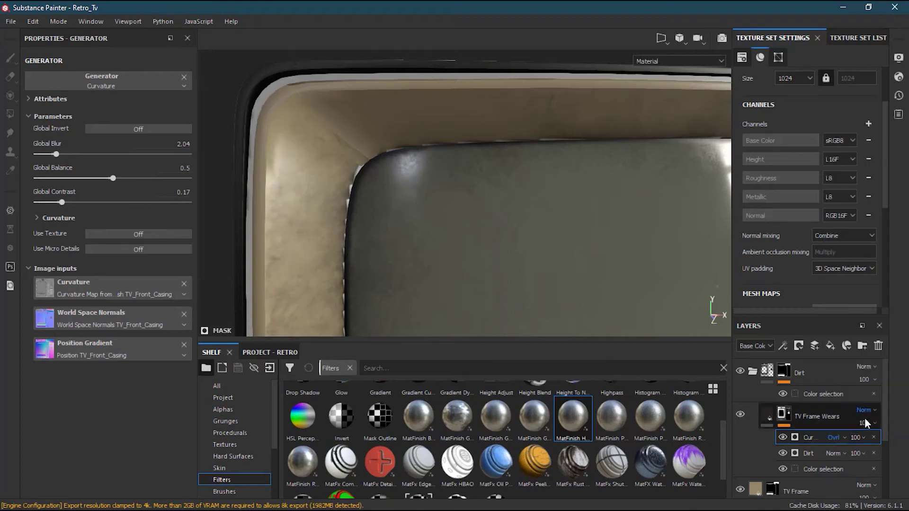
{"action": "left_click", "coordinate": [836, 438]}
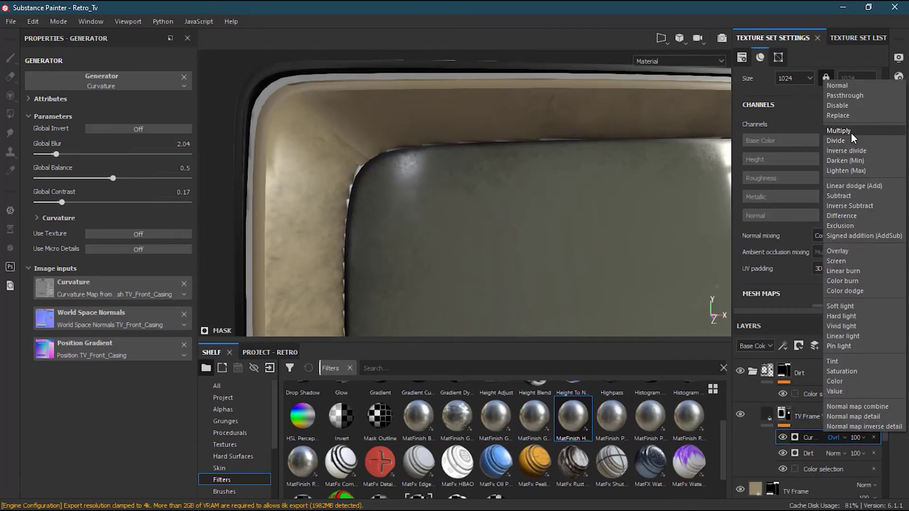
{"action": "left_click", "coordinate": [838, 130]}
{"action": "left_click", "coordinate": [833, 437]}
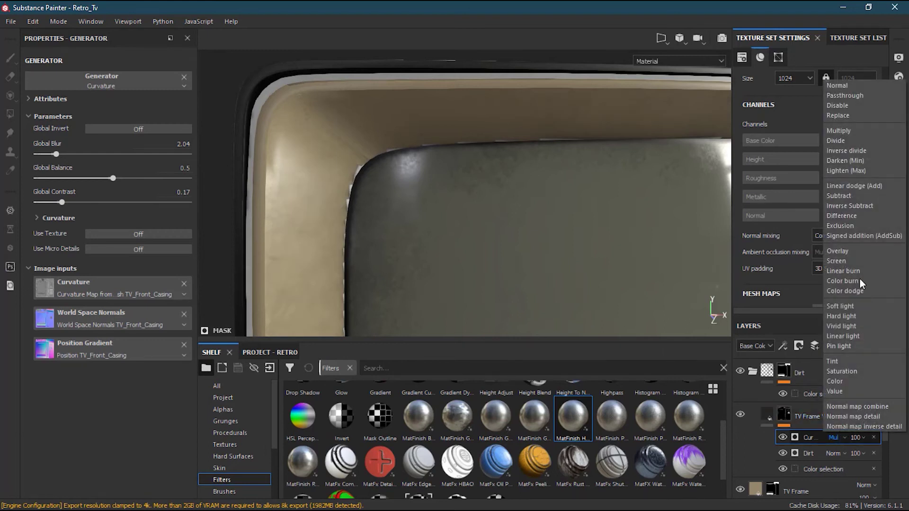
{"action": "left_click", "coordinate": [859, 262]}
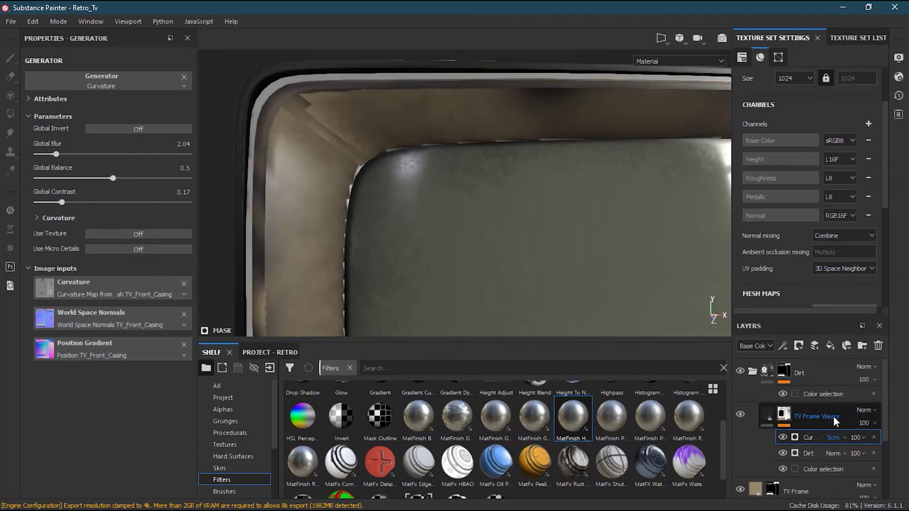
{"action": "left_click", "coordinate": [834, 437]}
{"action": "left_click", "coordinate": [838, 251]}
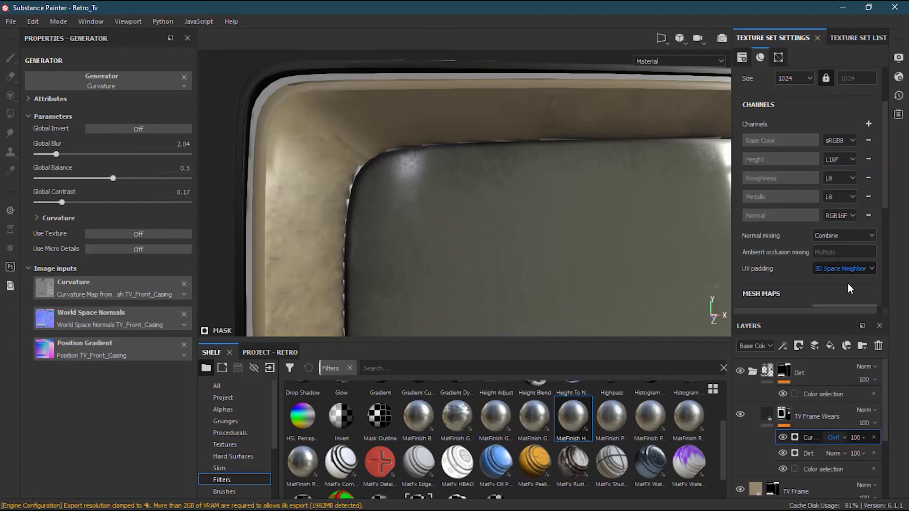
{"action": "left_click_drag", "start_coordinate": [579, 135], "coordinate": [564, 282], "text": "alt"}
{"action": "scroll", "coordinate": [563, 180], "scroll_direction": "down", "scroll_amount": 3}
{"action": "scroll", "coordinate": [565, 282], "scroll_direction": "down", "scroll_amount": 2}
{"action": "scroll", "coordinate": [450, 152], "scroll_direction": "up", "scroll_amount": 4}
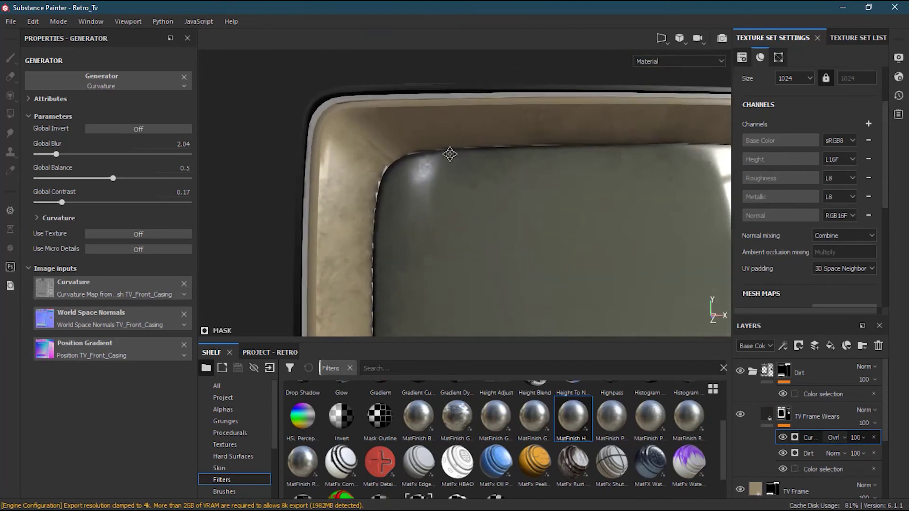
{"action": "left_click_drag", "start_coordinate": [450, 152], "coordinate": [450, 183], "text": "alt"}
Try the Linear burn blend mode on the Curvature generator and switch it to Normal with its opacity reduced to 89
{"action": "left_click", "coordinate": [834, 438]}
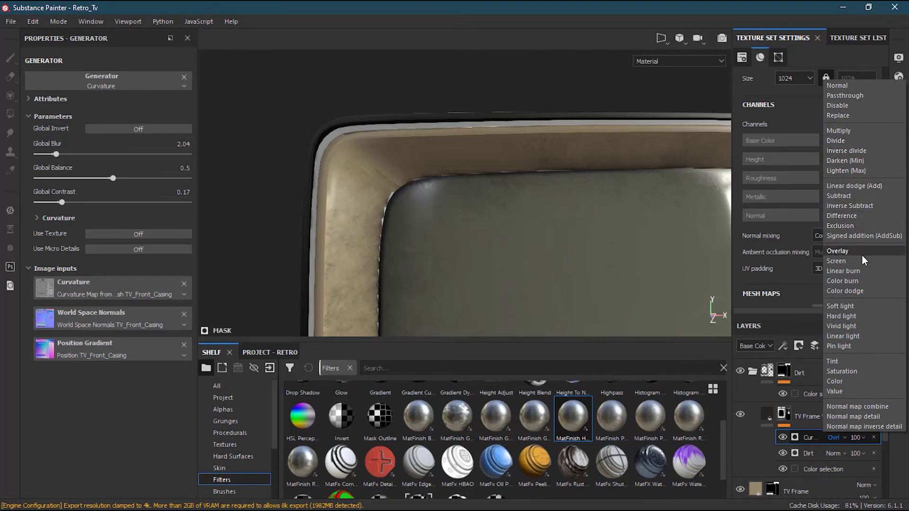
{"action": "left_click", "coordinate": [861, 271]}
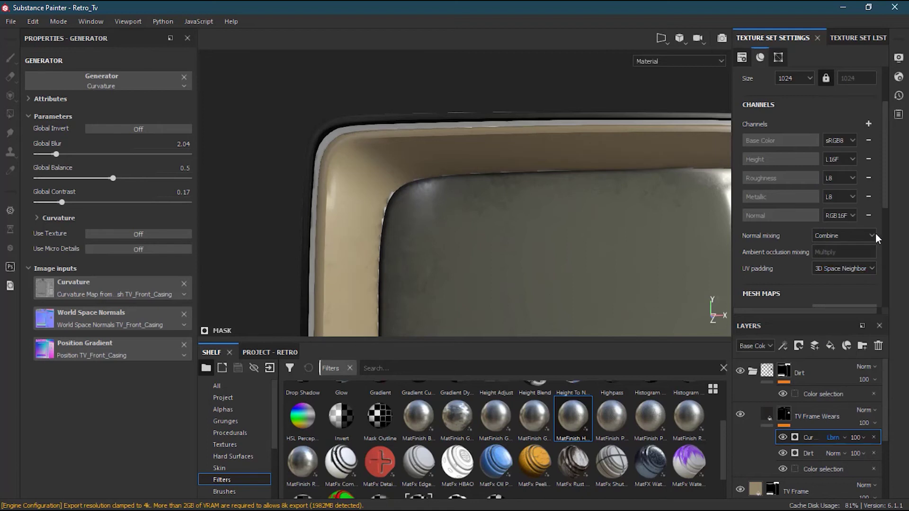
{"action": "left_click", "coordinate": [834, 437]}
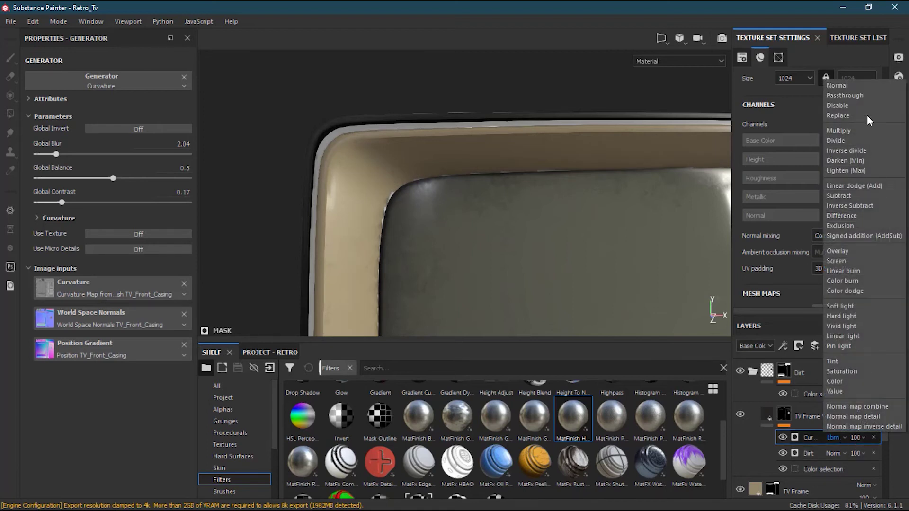
{"action": "left_click", "coordinate": [852, 85]}
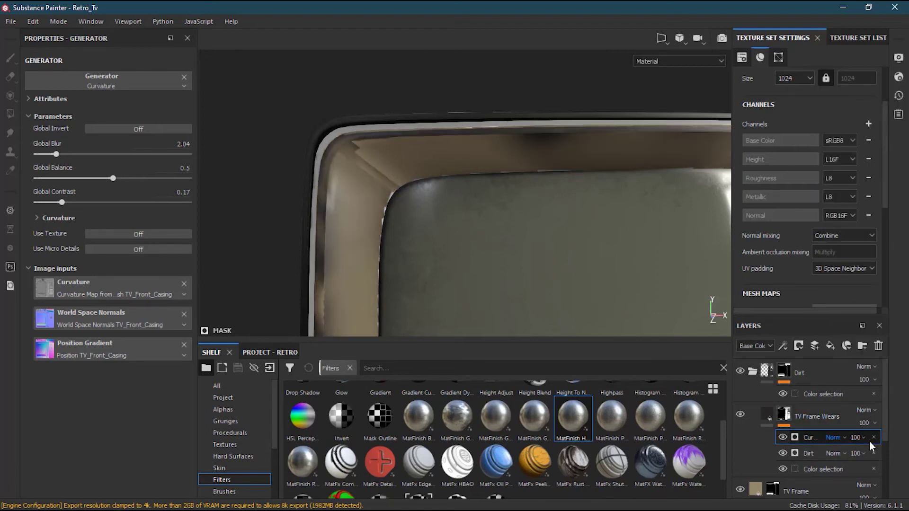
{"action": "left_click", "coordinate": [857, 437]}
{"action": "mouse_move", "coordinate": [899, 461]}
{"action": "left_mouse_down"}
{"action": "mouse_move", "coordinate": [872, 461]}
{"action": "mouse_move", "coordinate": [897, 461]}
{"action": "left_mouse_up"}
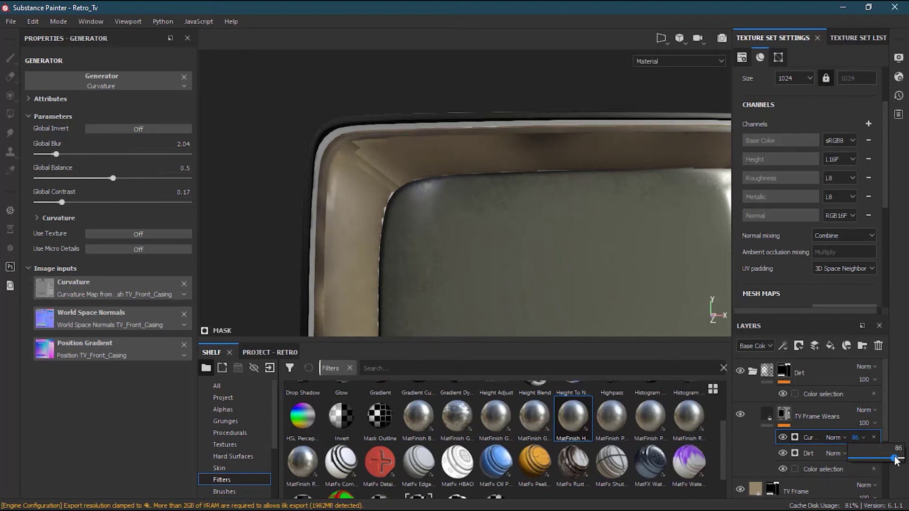
{"action": "left_click", "coordinate": [832, 438]}
{"action": "left_click", "coordinate": [824, 445]}
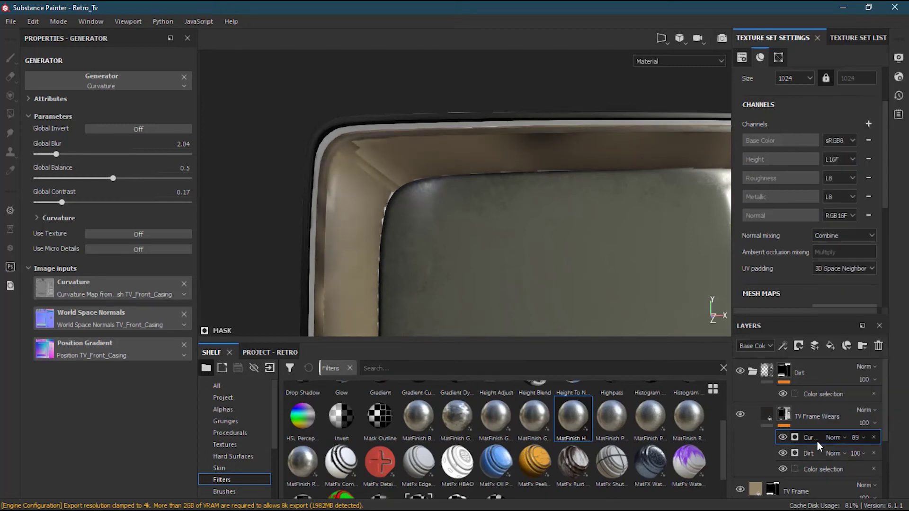
Set the Curvature generator's Global Contrast to 0.29, Global Balance to 0.44 and Global Blur to 1.44
{"action": "mouse_move", "coordinate": [60, 202]}
{"action": "left_mouse_down"}
{"action": "mouse_move", "coordinate": [150, 203]}
{"action": "mouse_move", "coordinate": [55, 203]}
{"action": "mouse_move", "coordinate": [103, 206]}
{"action": "mouse_move", "coordinate": [80, 207]}
{"action": "left_mouse_up"}
{"action": "mouse_move", "coordinate": [112, 179]}
{"action": "left_mouse_down"}
{"action": "mouse_move", "coordinate": [87, 182]}
{"action": "mouse_move", "coordinate": [103, 181]}
{"action": "left_mouse_up"}
{"action": "mouse_move", "coordinate": [56, 154]}
{"action": "left_mouse_down"}
{"action": "mouse_move", "coordinate": [65, 154]}
{"action": "mouse_move", "coordinate": [32, 156]}
{"action": "mouse_move", "coordinate": [52, 156]}
{"action": "left_mouse_up"}
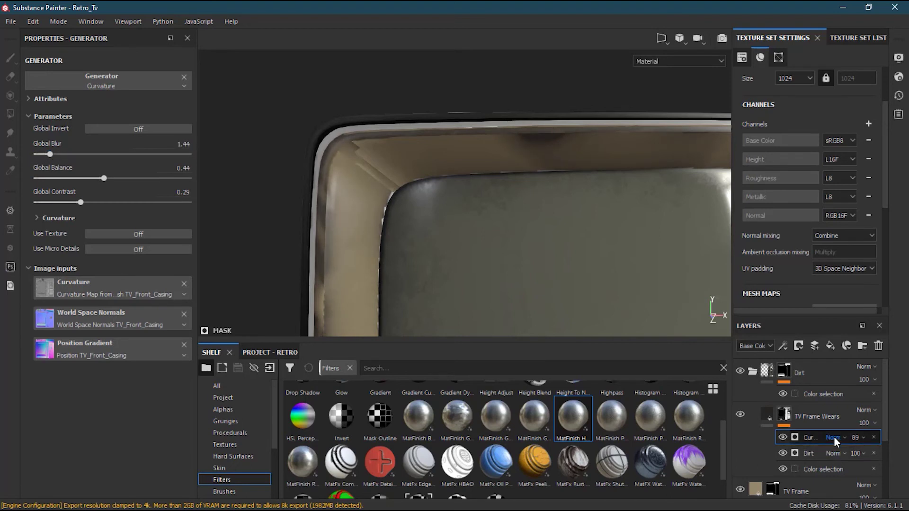
Set the Curvature generator's blend mode to Overlay and its opacity to 100
{"action": "left_click", "coordinate": [835, 437]}
{"action": "left_click", "coordinate": [838, 251]}
{"action": "left_click", "coordinate": [856, 437]}
{"action": "left_click_drag", "start_coordinate": [894, 458], "coordinate": [903, 458]}
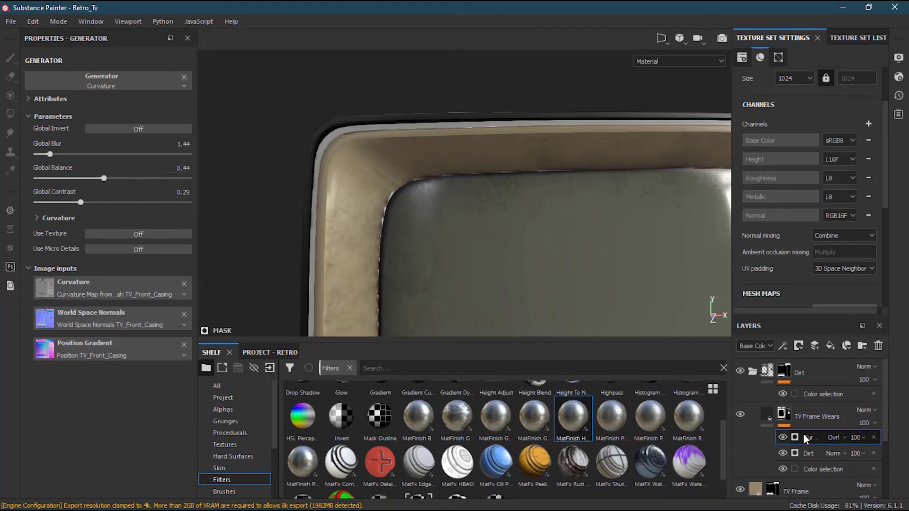
Compare the frame with the Curvature generator hidden and shown, and examine the wear around the casing's upper corner
{"action": "left_click", "coordinate": [782, 437]}
{"action": "left_click", "coordinate": [782, 437]}
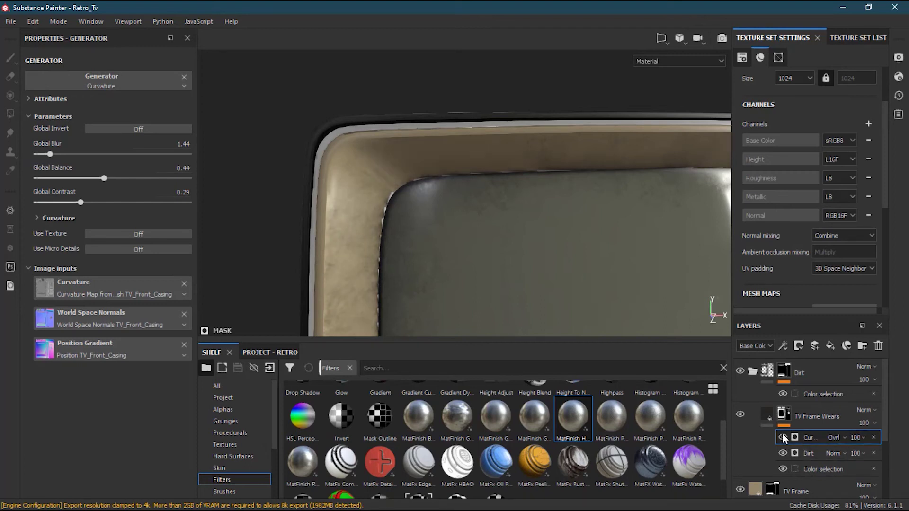
{"action": "key", "text": "f"}
{"action": "left_click_drag", "start_coordinate": [474, 247], "coordinate": [519, 264], "text": "alt"}
{"action": "right_click_drag", "start_coordinate": [519, 264], "coordinate": [482, 278], "text": "alt"}
{"action": "middle_click_drag", "start_coordinate": [482, 278], "coordinate": [365, 223], "text": "alt"}
{"action": "right_click_drag", "start_coordinate": [365, 223], "coordinate": [468, 156], "text": "alt"}
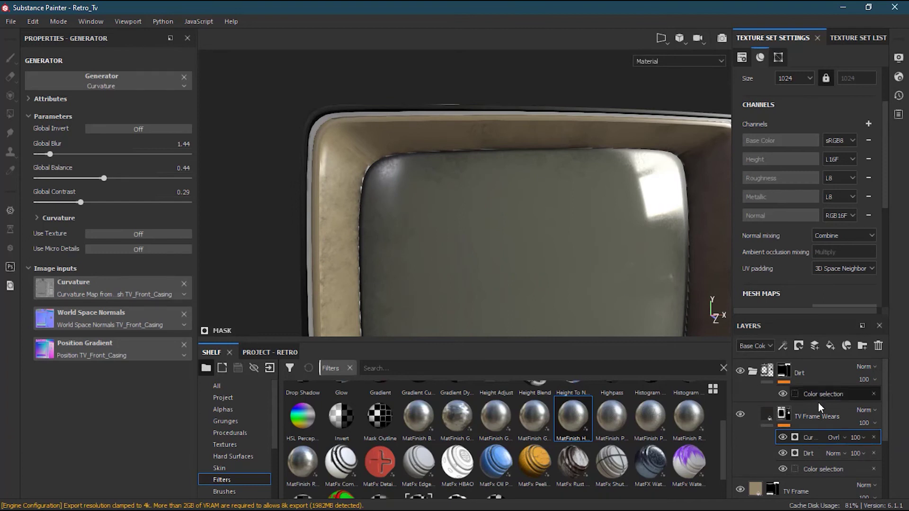
Lower the opacity of the Dirt folder to 55
{"action": "left_click", "coordinate": [874, 380]}
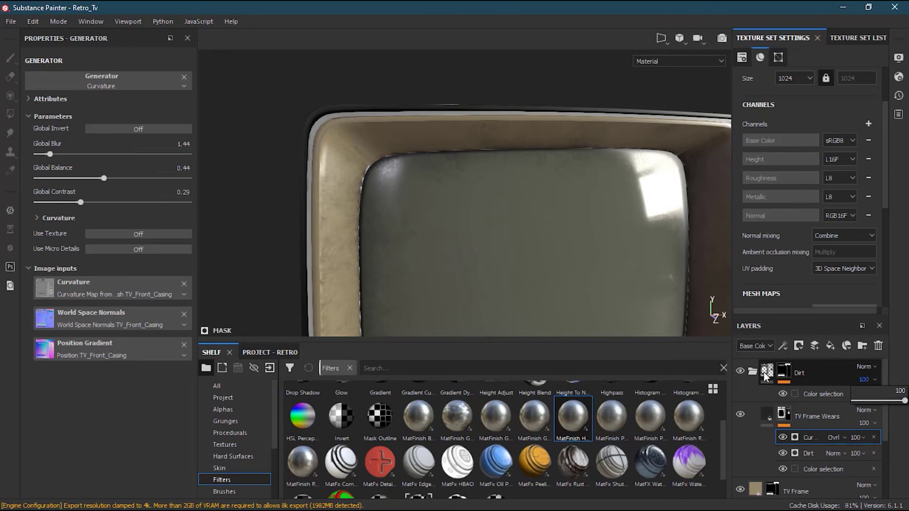
{"action": "left_click", "coordinate": [769, 420]}
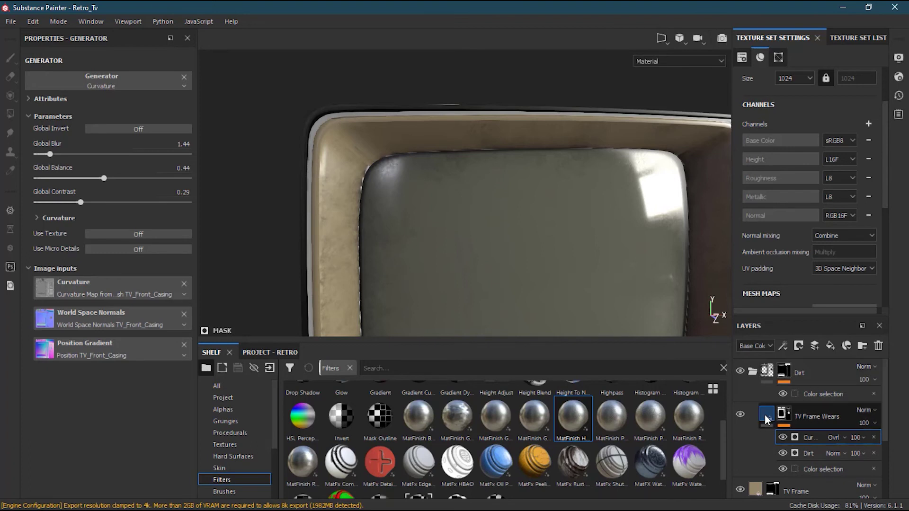
{"action": "left_click", "coordinate": [826, 421]}
{"action": "left_click", "coordinate": [873, 379]}
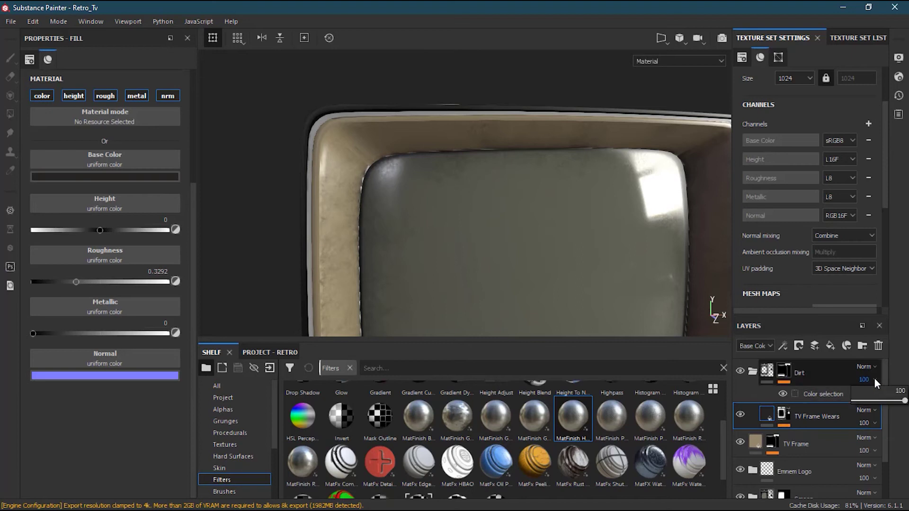
{"action": "left_click", "coordinate": [902, 400]}
{"action": "left_click", "coordinate": [873, 379]}
{"action": "left_click_drag", "start_coordinate": [904, 400], "coordinate": [881, 401]}
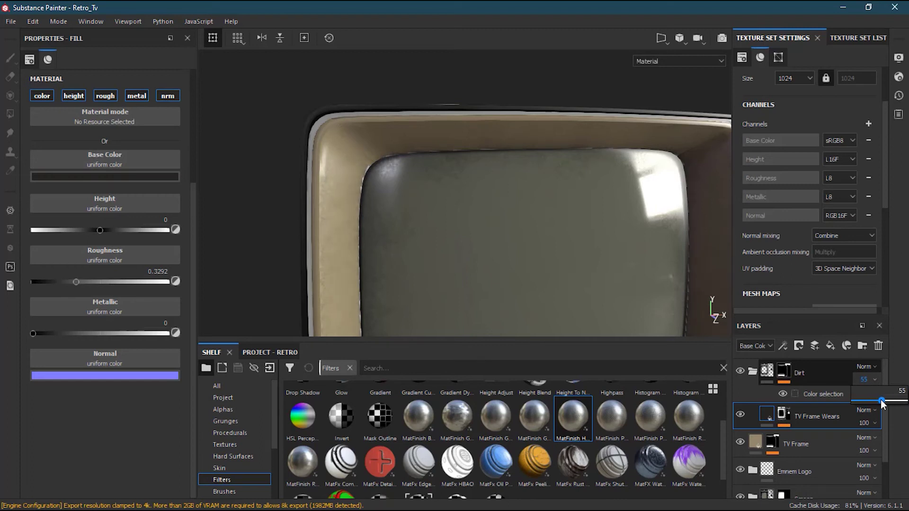
Select the Dirt folder and collapse it in the layer stack
{"action": "left_click", "coordinate": [751, 374]}
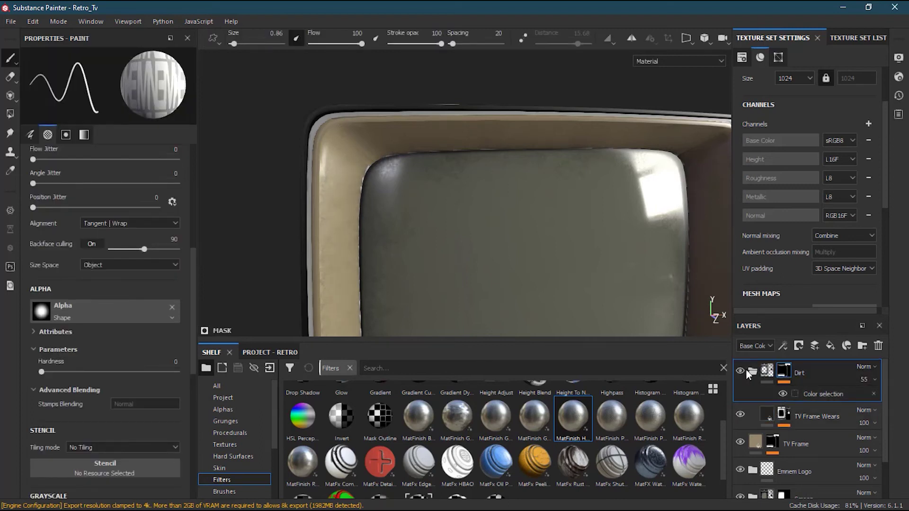
{"action": "left_click", "coordinate": [752, 372]}
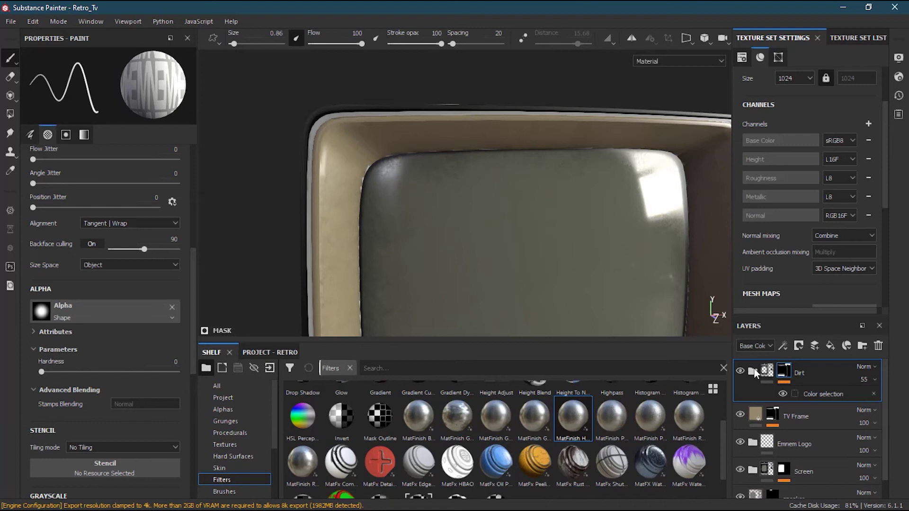
{"action": "left_click", "coordinate": [752, 371]}
{"action": "left_click", "coordinate": [752, 372]}
{"action": "left_click", "coordinate": [764, 374]}
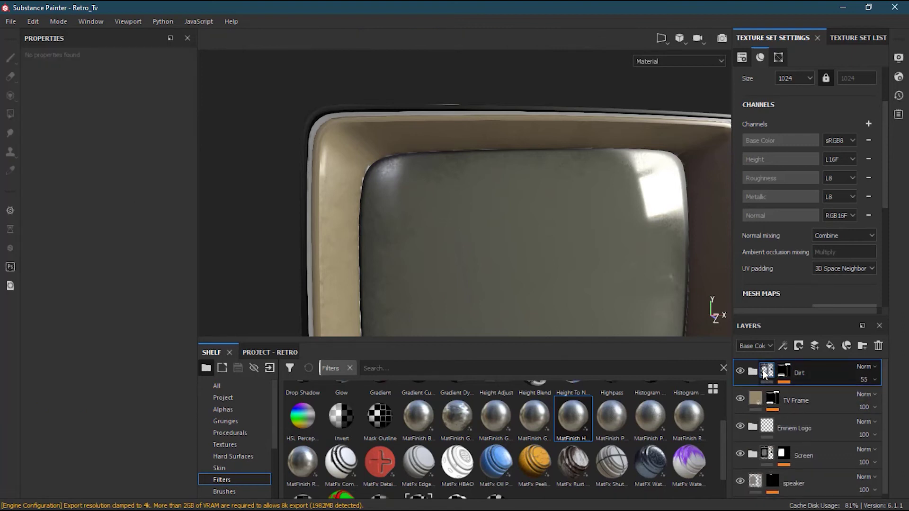
Add a fill layer above the Dirt folder and name it "dents"
{"action": "left_click", "coordinate": [838, 399]}
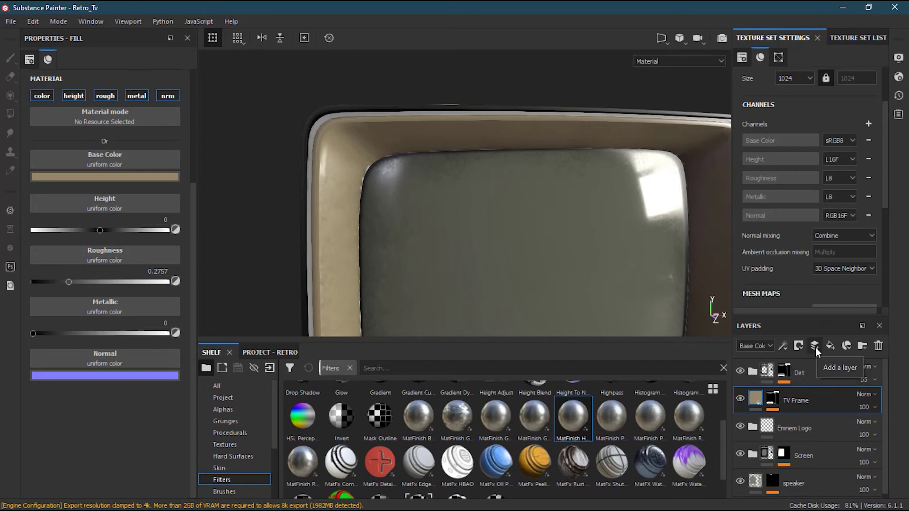
{"action": "left_click", "coordinate": [829, 371]}
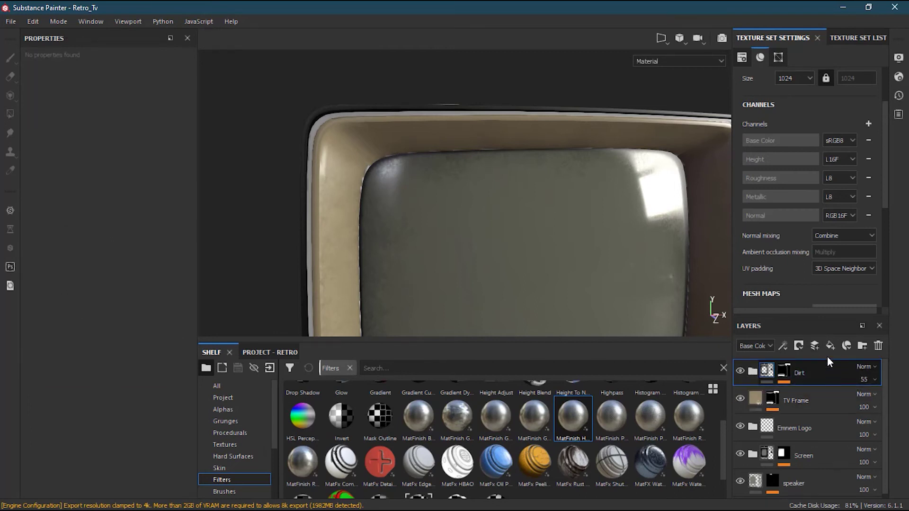
{"action": "left_click", "coordinate": [829, 345]}
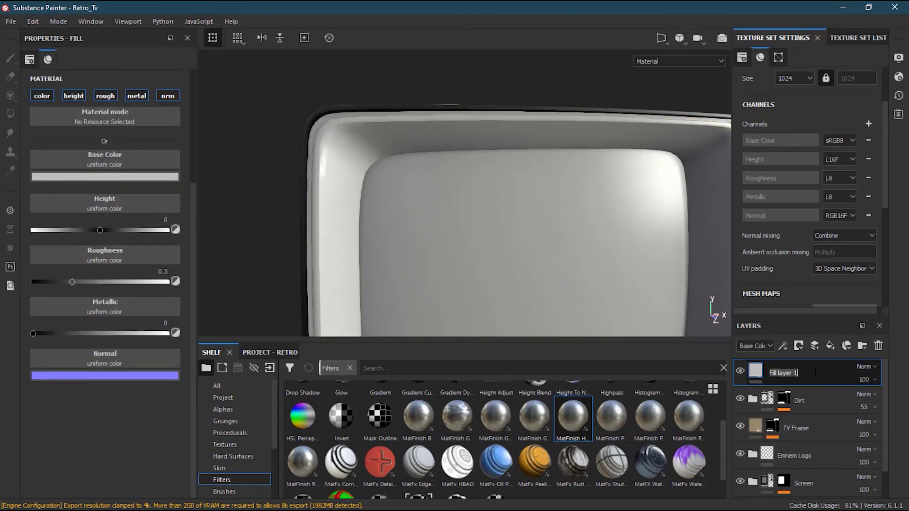
{"action": "type", "text": "dents"}
{"action": "key", "text": "Return"}
Give the dents layer a black mask and add a fill effect to that mask
{"action": "right_click", "coordinate": [777, 373]}
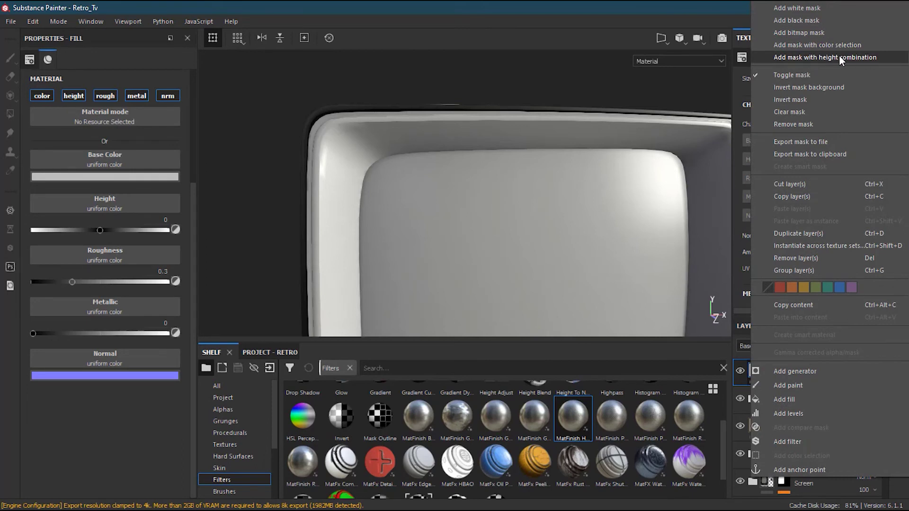
{"action": "left_click", "coordinate": [819, 21]}
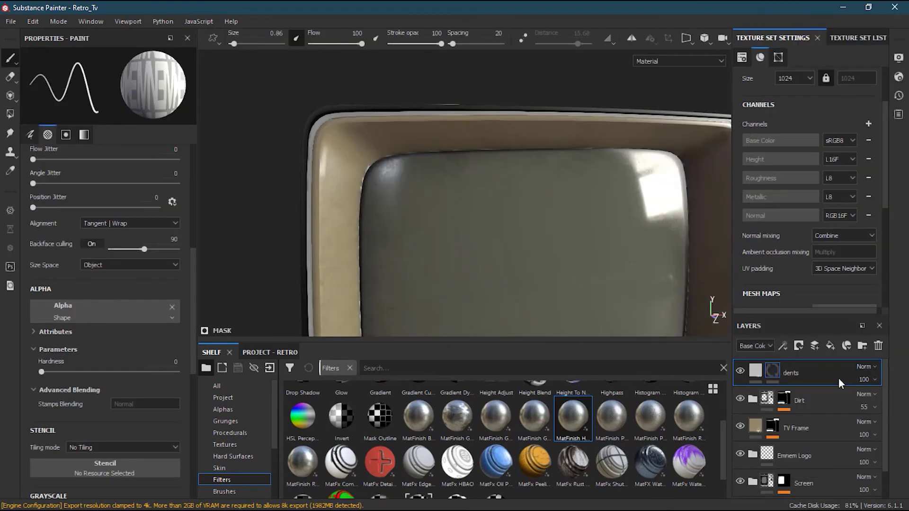
{"action": "right_click", "coordinate": [772, 370]}
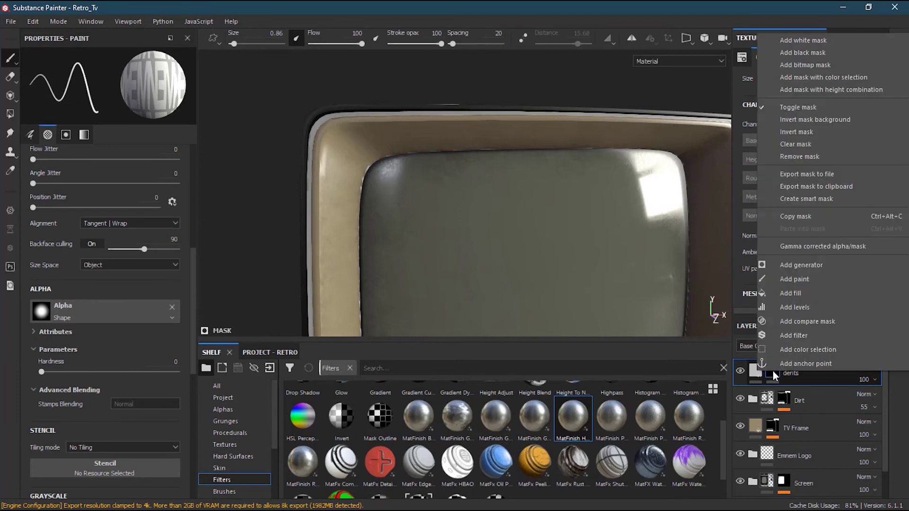
{"action": "left_click", "coordinate": [818, 292]}
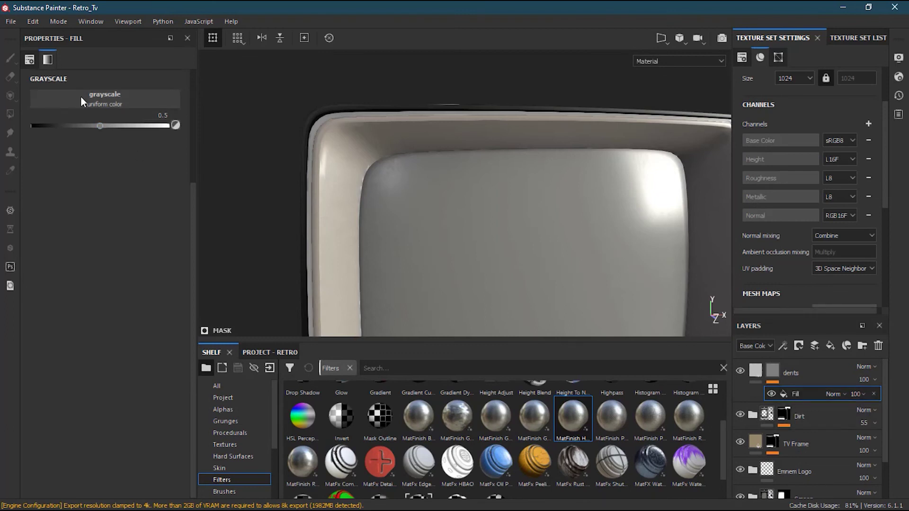
Search the Grunges for "scr" and assign Grunge Scratches Rough as the grayscale of the dents mask fill
{"action": "left_click", "coordinate": [244, 421]}
{"action": "left_click", "coordinate": [404, 368]}
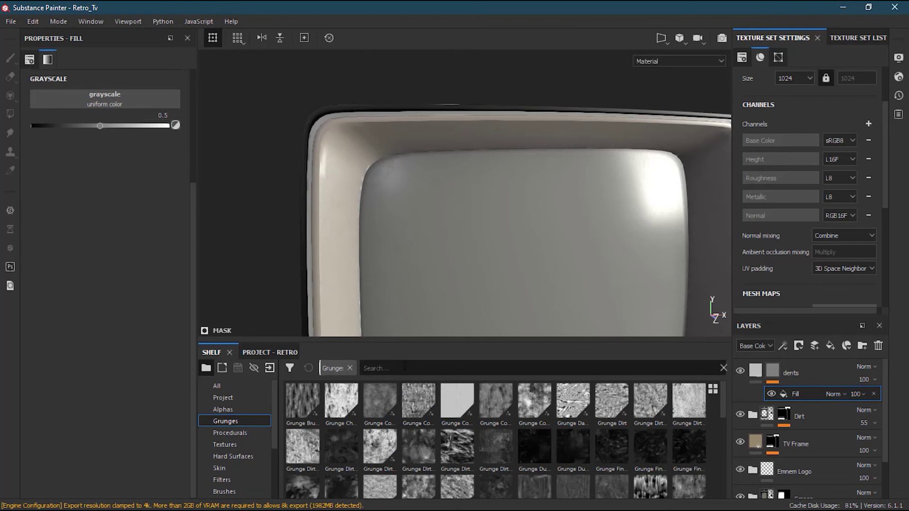
{"action": "type", "text": "s"}
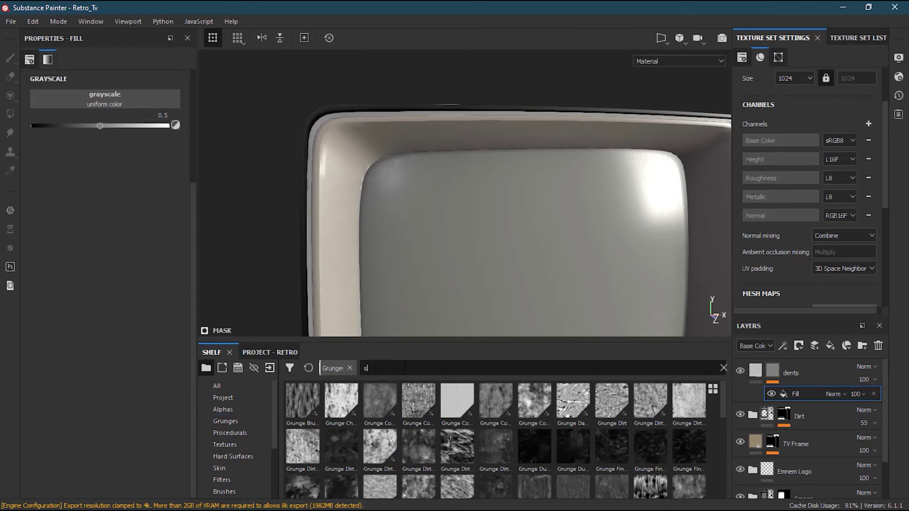
{"action": "type", "text": "cr"}
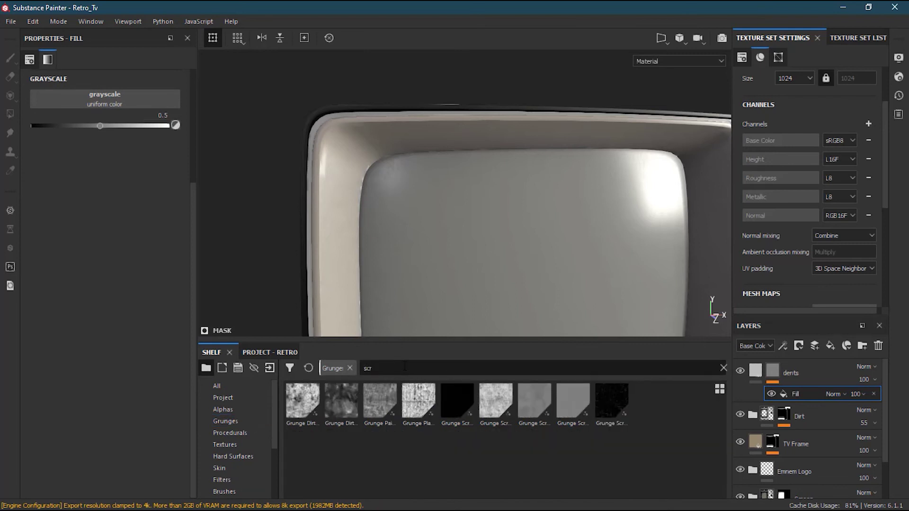
{"action": "left_click", "coordinate": [615, 397]}
{"action": "left_click_drag", "start_coordinate": [615, 398], "coordinate": [97, 101]}
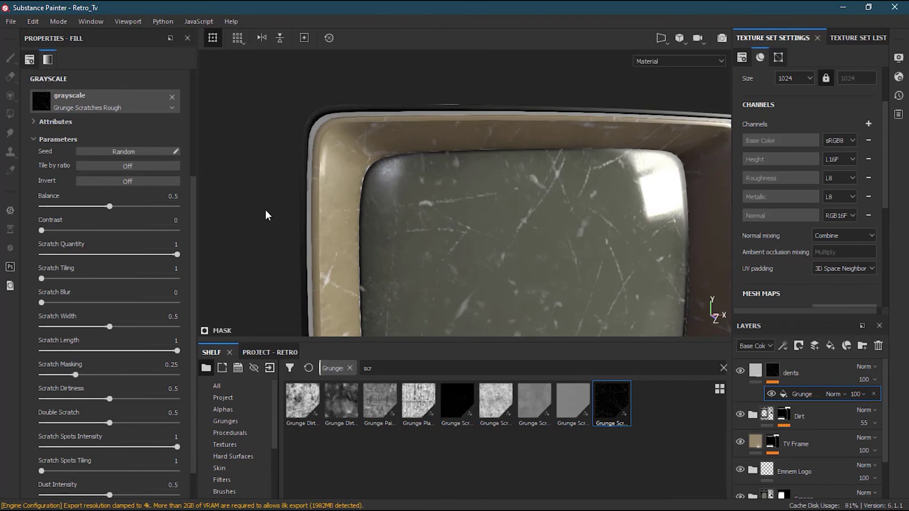
Set the UV scale of the Grunge Scratches Rough fill in the dents mask to 10, after trying 20
{"action": "left_click_drag", "start_coordinate": [192, 205], "coordinate": [203, 99]}
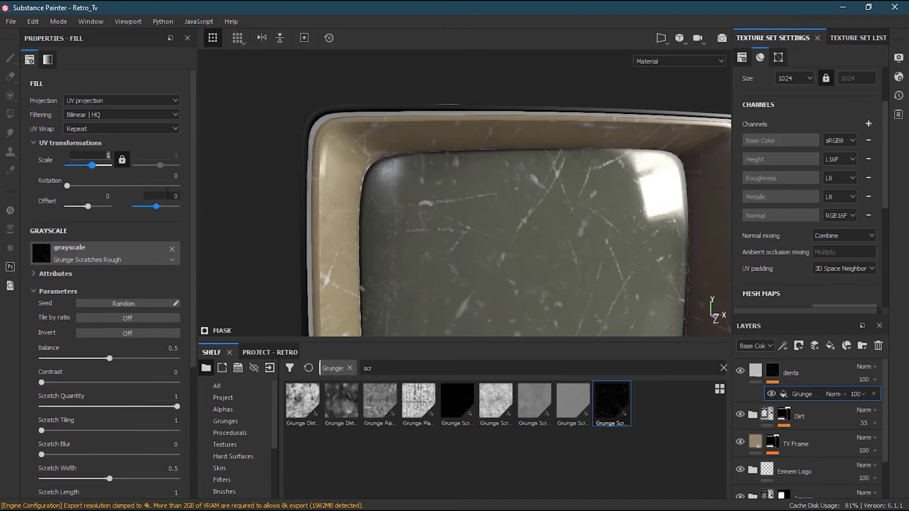
{"action": "key", "text": "Return"}
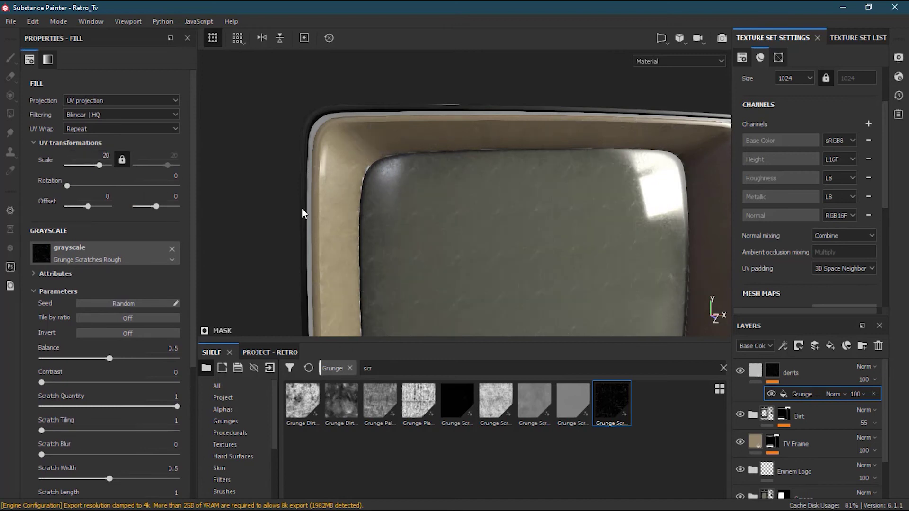
{"action": "scroll", "coordinate": [440, 166], "scroll_direction": "up", "scroll_amount": 3}
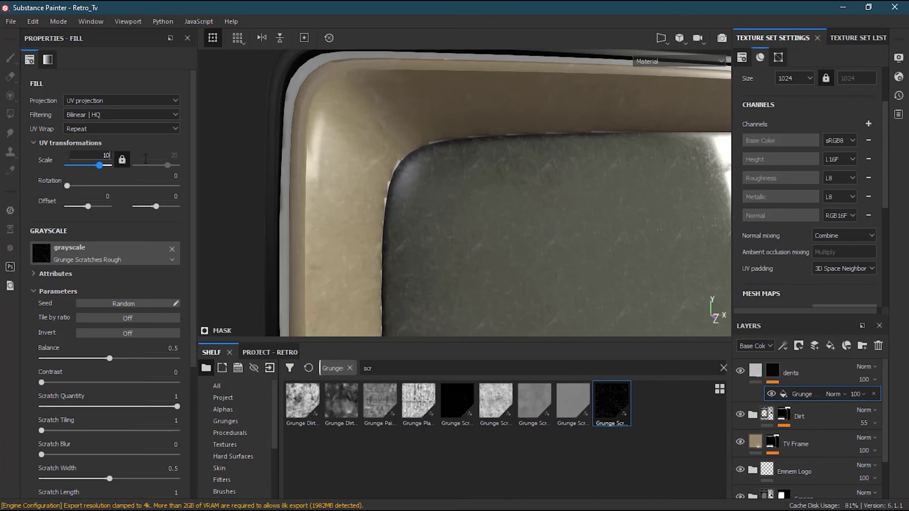
{"action": "key", "text": "Return"}
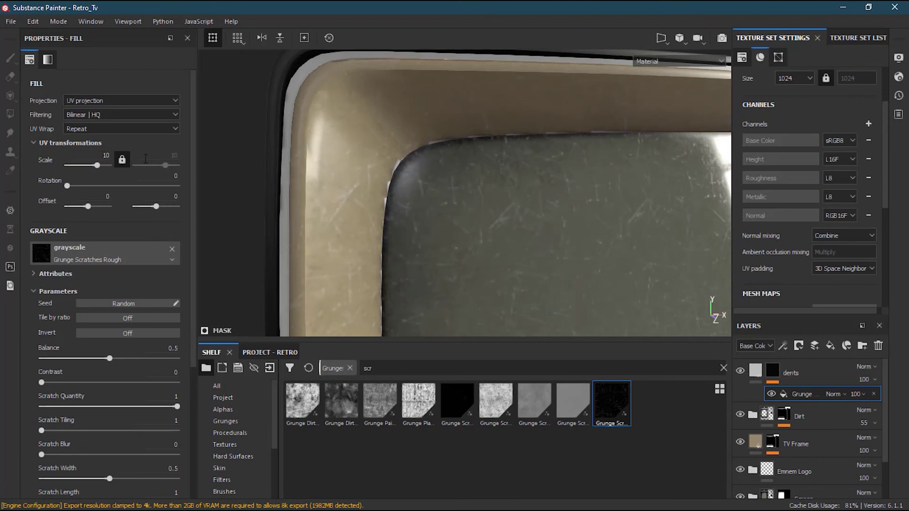
{"action": "scroll", "coordinate": [381, 223], "scroll_direction": "down", "scroll_amount": 3}
{"action": "scroll", "coordinate": [544, 134], "scroll_direction": "up", "scroll_amount": 3}
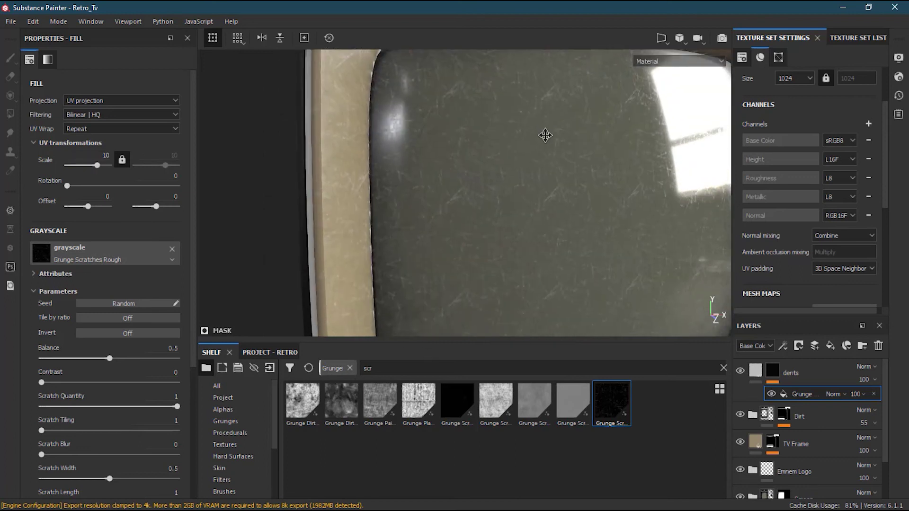
{"action": "scroll", "coordinate": [539, 204], "scroll_direction": "down", "scroll_amount": 2}
{"action": "middle_click_drag", "start_coordinate": [539, 205], "coordinate": [543, 277], "text": "alt"}
{"action": "scroll", "coordinate": [543, 277], "scroll_direction": "up", "scroll_amount": 3}
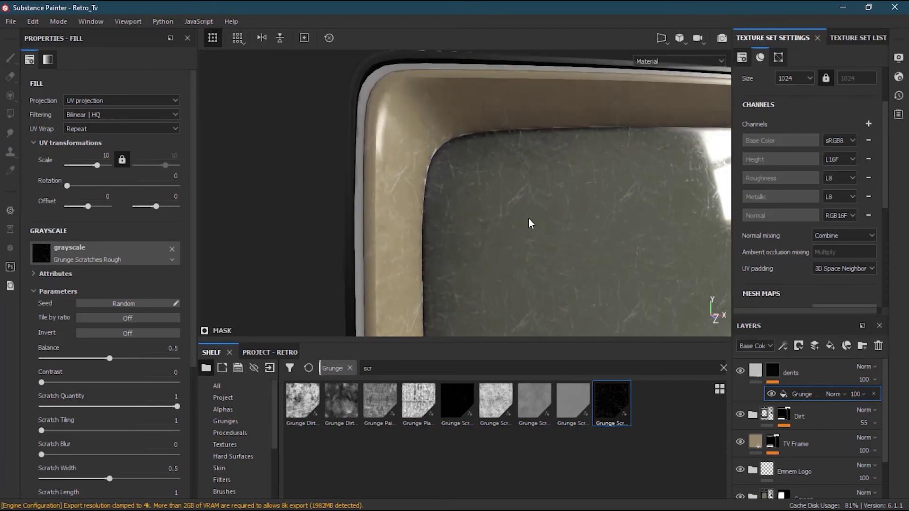
Lower the Balance of the Grunge Scratches Rough mask fill to 0.3 to thin out the scratches
{"action": "left_click_drag", "start_coordinate": [44, 384], "coordinate": [25, 391]}
{"action": "left_click_drag", "start_coordinate": [118, 361], "coordinate": [88, 361]}
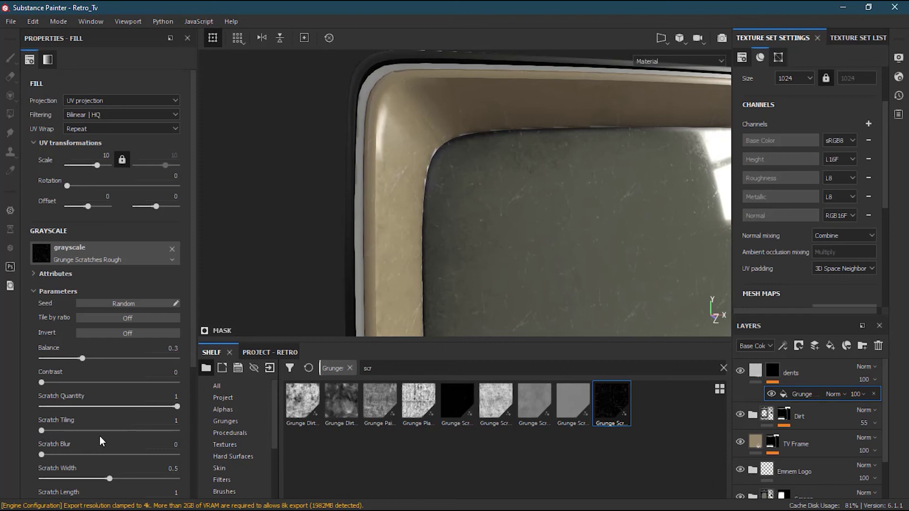
{"action": "scroll", "coordinate": [112, 450], "scroll_direction": "down", "scroll_amount": 1}
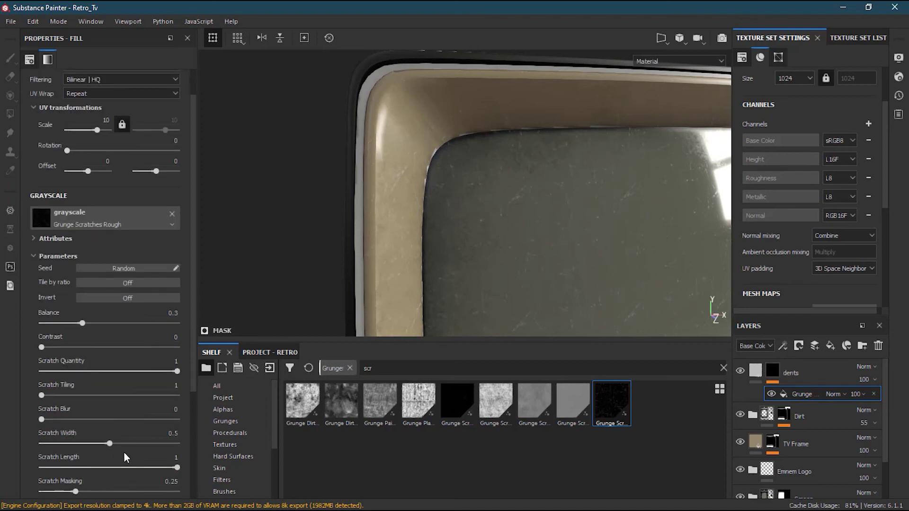
{"action": "scroll", "coordinate": [131, 451], "scroll_direction": "down", "scroll_amount": 1}
{"action": "scroll", "coordinate": [138, 450], "scroll_direction": "down", "scroll_amount": 3}
{"action": "scroll", "coordinate": [137, 450], "scroll_direction": "up", "scroll_amount": 3}
{"action": "scroll", "coordinate": [138, 449], "scroll_direction": "up", "scroll_amount": 2}
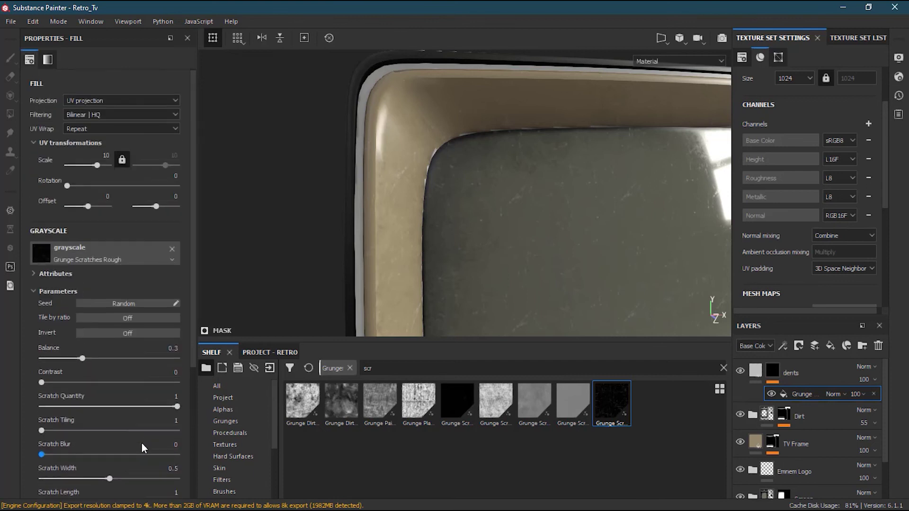
{"action": "scroll", "coordinate": [500, 239], "scroll_direction": "up", "scroll_amount": 3}
{"action": "scroll", "coordinate": [511, 233], "scroll_direction": "down", "scroll_amount": 3}
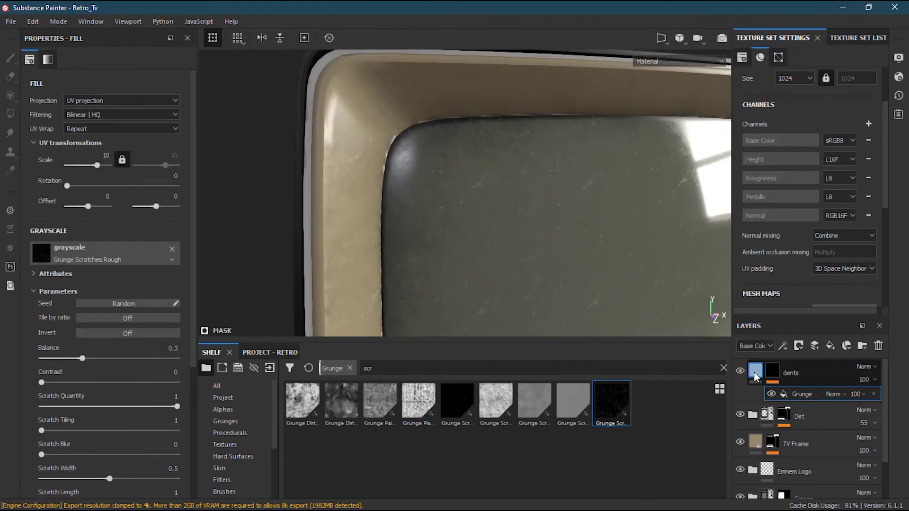
Restrict the dents layer's material to the height channel only and set its height to -0.0947
{"action": "mouse_move", "coordinate": [755, 376]}
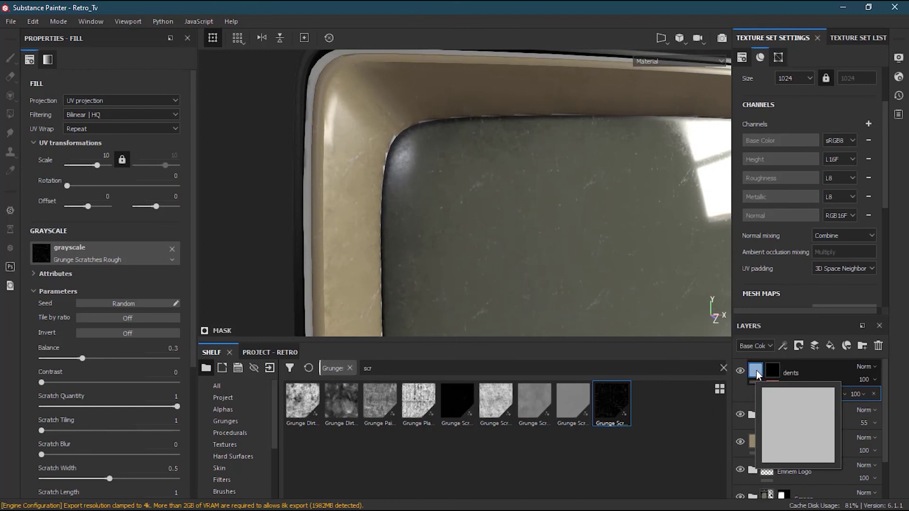
{"action": "left_click", "coordinate": [756, 371]}
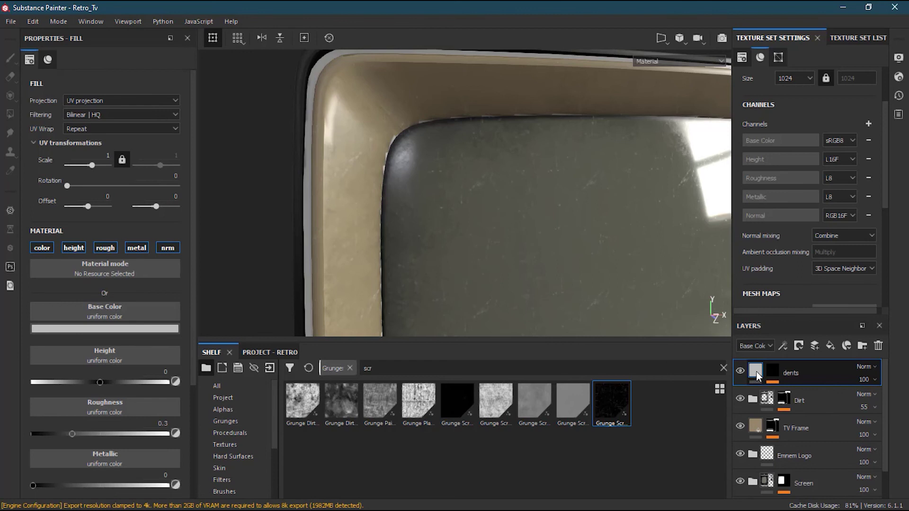
{"action": "mouse_move", "coordinate": [756, 371]}
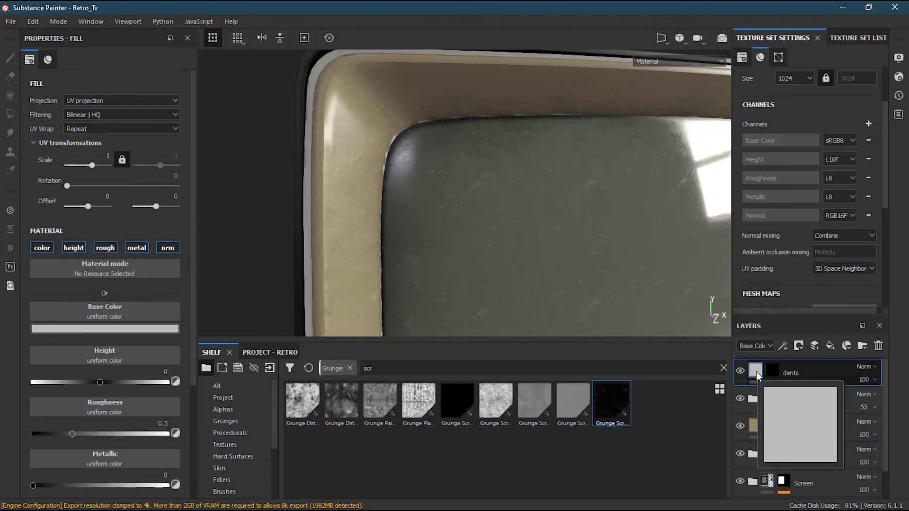
{"action": "left_click_drag", "start_coordinate": [592, 218], "coordinate": [562, 189], "text": "alt"}
{"action": "scroll", "coordinate": [487, 197], "scroll_direction": "up", "scroll_amount": 2}
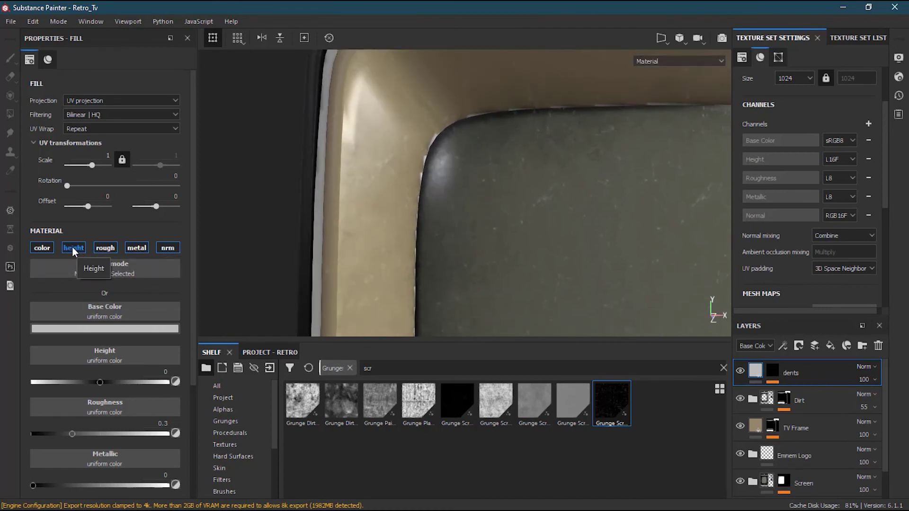
{"action": "key", "text": "alt"}
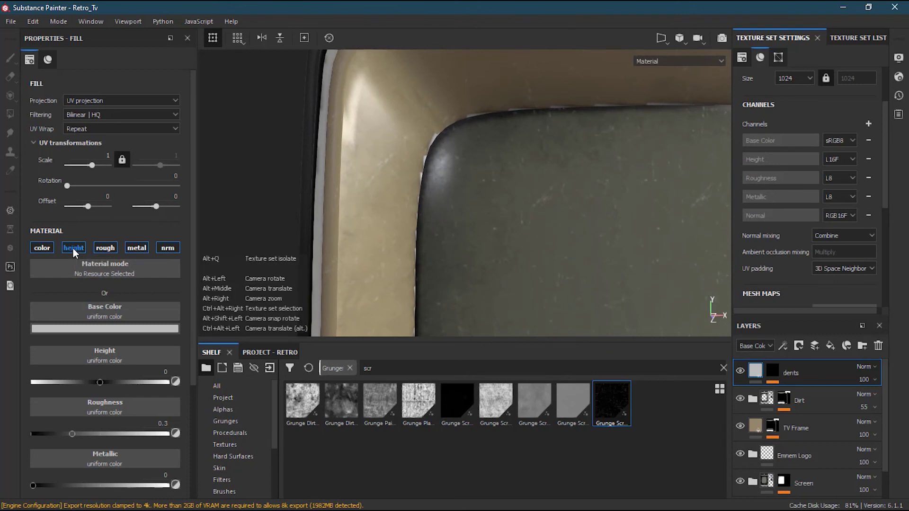
{"action": "left_click", "coordinate": [73, 247], "text": "alt"}
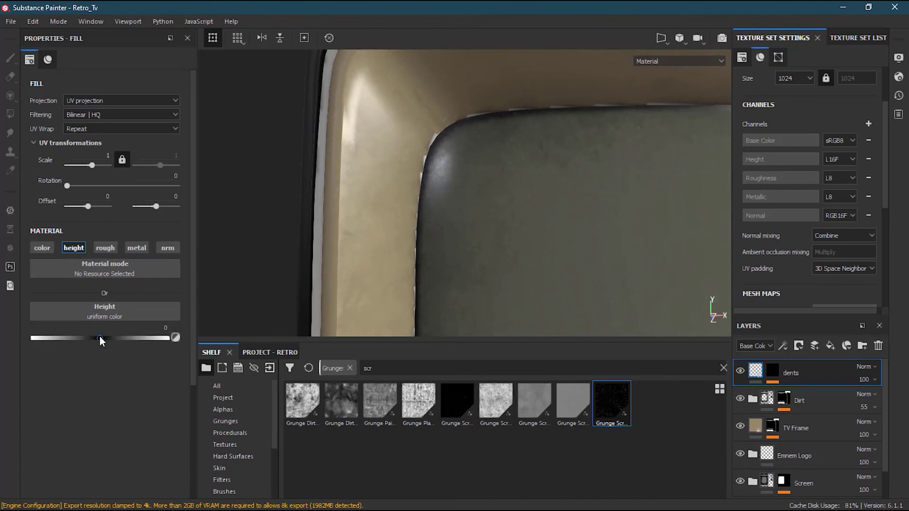
{"action": "mouse_move", "coordinate": [99, 337]}
{"action": "left_mouse_down"}
{"action": "mouse_move", "coordinate": [141, 340]}
{"action": "mouse_move", "coordinate": [80, 336]}
{"action": "mouse_move", "coordinate": [93, 336]}
{"action": "left_mouse_up"}
{"action": "right_click_drag", "start_coordinate": [557, 182], "coordinate": [490, 161], "text": "alt"}
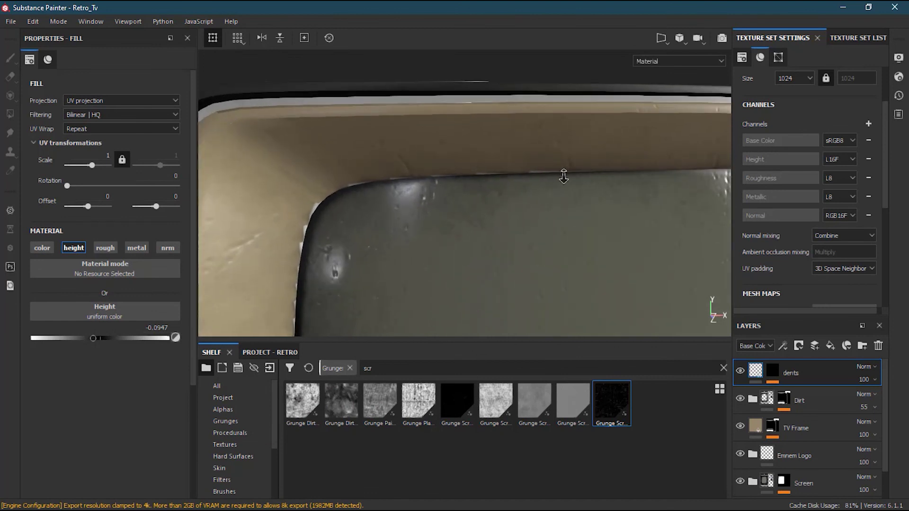
Create a folder named "Damage of Frame" above the dents layer and move the dents layer into it
{"action": "left_click", "coordinate": [862, 347]}
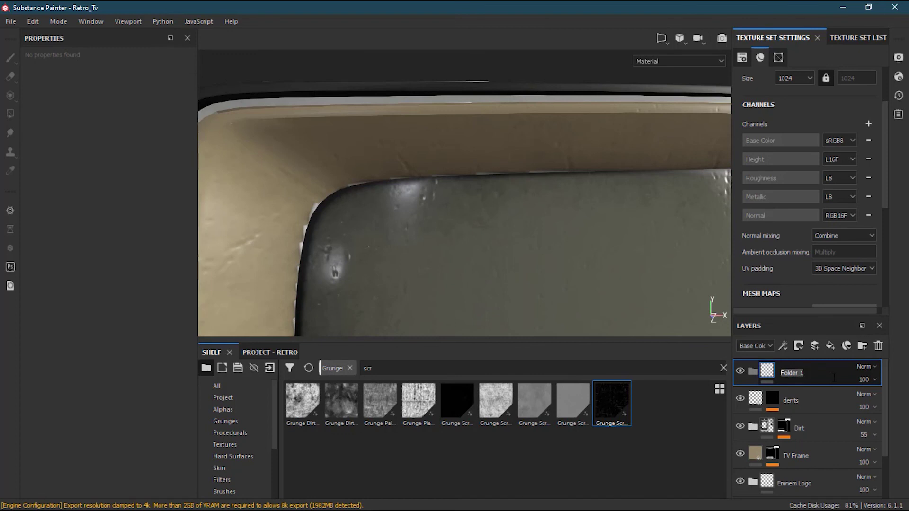
{"action": "type", "text": "damage of Frame"}
{"action": "key", "text": "BackSpace"}
{"action": "type", "text": "D"}
{"action": "left_click", "coordinate": [823, 400]}
{"action": "left_click_drag", "start_coordinate": [820, 399], "coordinate": [807, 371]}
{"action": "left_click", "coordinate": [830, 372]}
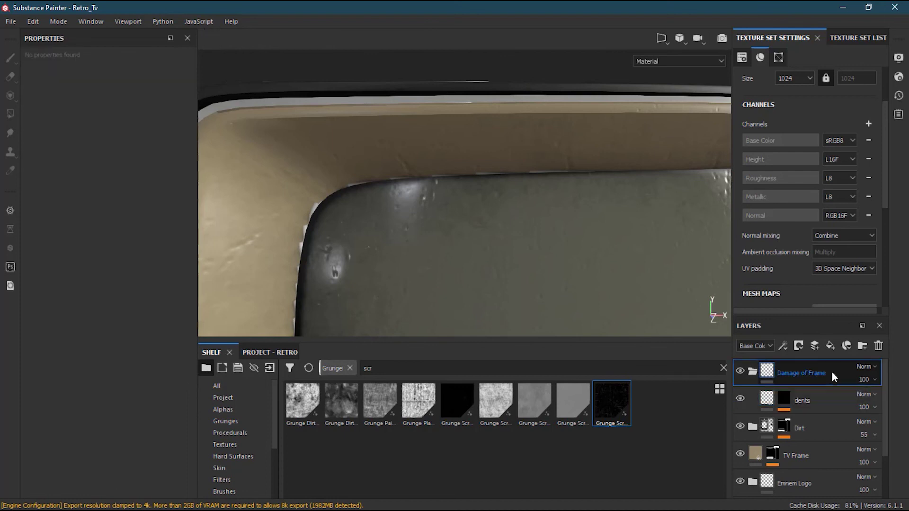
Add a color selection mask to the Damage of Frame folder and pick the frame's green ID color
{"action": "left_click", "coordinate": [798, 348]}
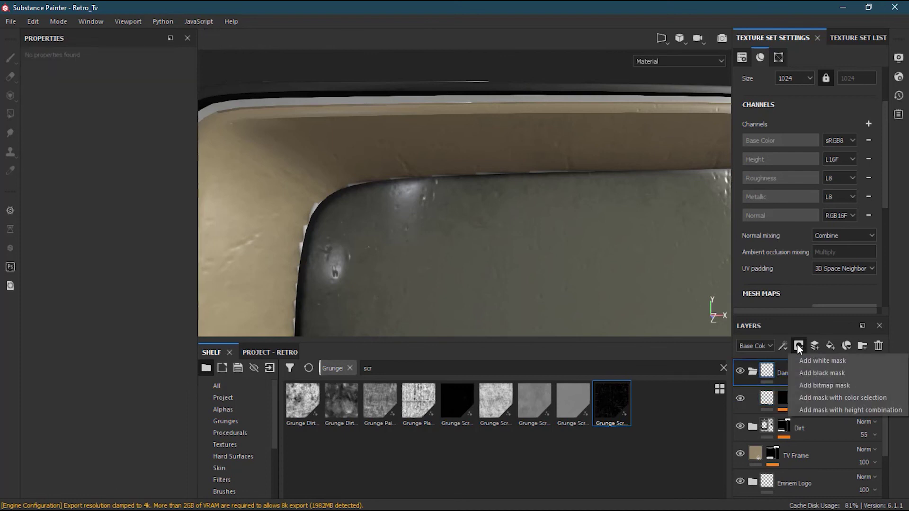
{"action": "left_click", "coordinate": [859, 401]}
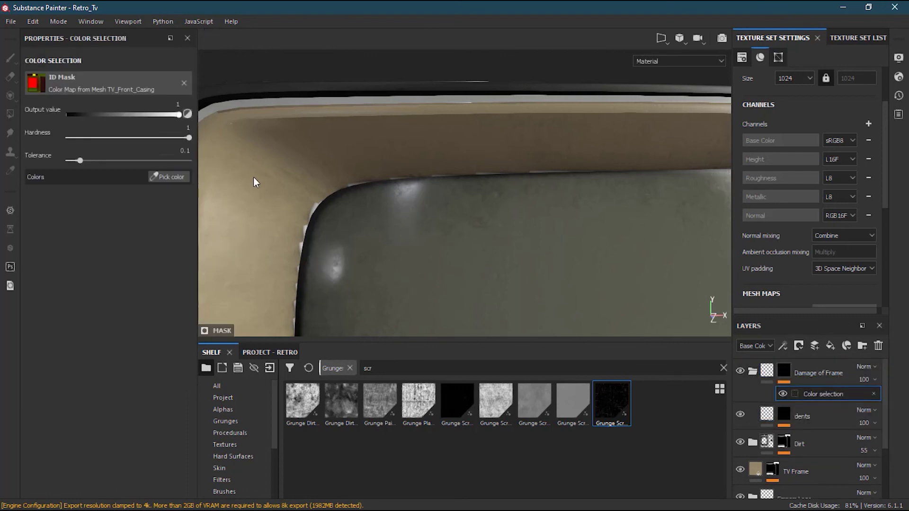
{"action": "left_click", "coordinate": [168, 176]}
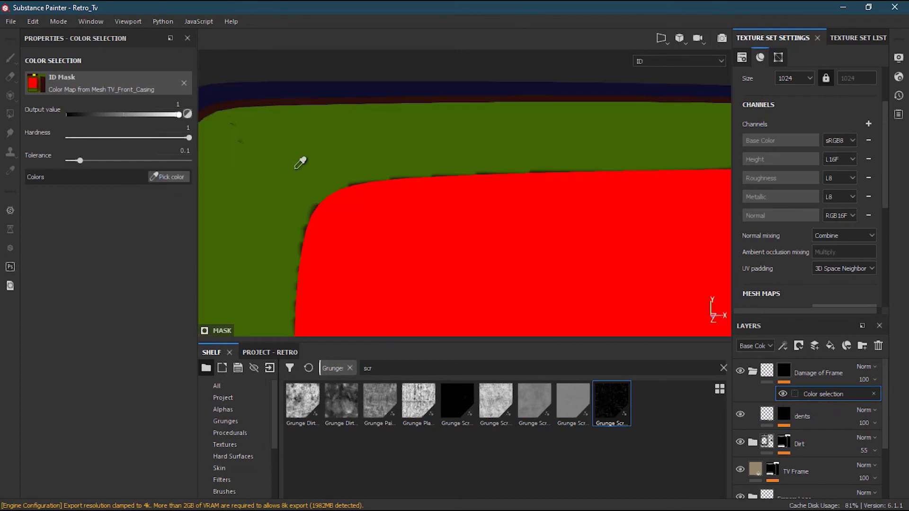
{"action": "left_click", "coordinate": [301, 161]}
{"action": "right_click_drag", "start_coordinate": [481, 248], "coordinate": [598, 220], "text": "alt"}
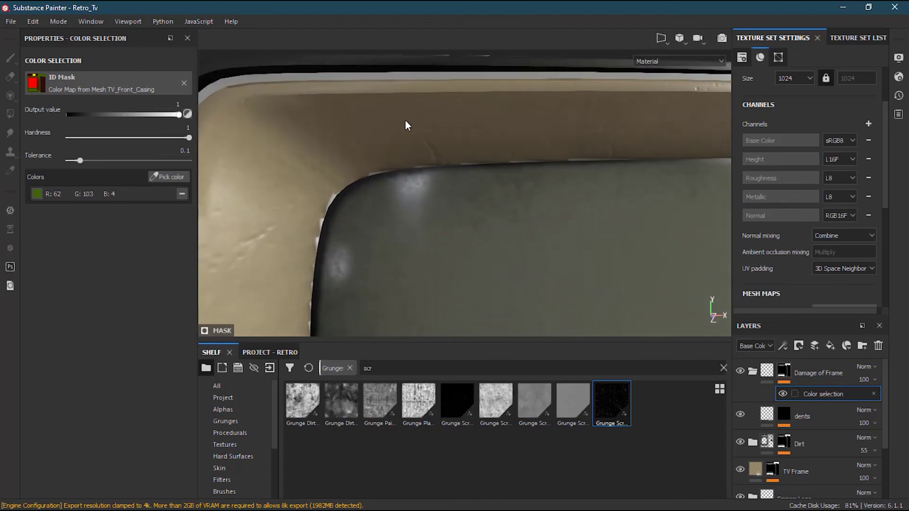
Set the dents layer's height to -0.0782 and save the project
{"action": "left_click", "coordinate": [805, 414]}
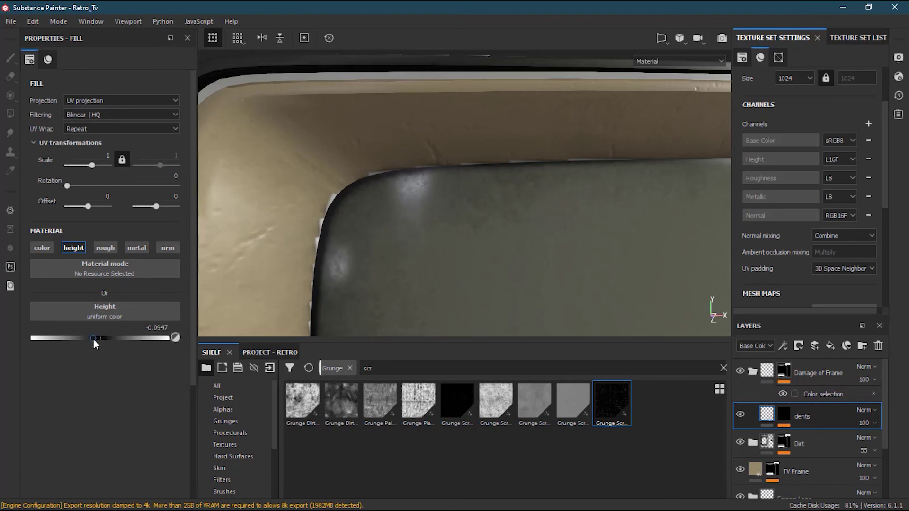
{"action": "mouse_move", "coordinate": [92, 337]}
{"action": "left_mouse_down"}
{"action": "mouse_move", "coordinate": [84, 339]}
{"action": "mouse_move", "coordinate": [95, 339]}
{"action": "left_mouse_up"}
{"action": "right_click_drag", "start_coordinate": [495, 226], "coordinate": [521, 251], "text": "alt"}
{"action": "mouse_move", "coordinate": [495, 257]}
{"action": "left_mouse_down", "text": "alt"}
{"action": "mouse_move", "coordinate": [527, 251]}
{"action": "mouse_move", "coordinate": [584, 263]}
{"action": "mouse_move", "coordinate": [562, 225]}
{"action": "mouse_move", "coordinate": [560, 237]}
{"action": "mouse_move", "coordinate": [560, 196]}
{"action": "mouse_move", "coordinate": [557, 260]}
{"action": "mouse_move", "coordinate": [483, 259]}
{"action": "left_mouse_up", "text": "alt"}
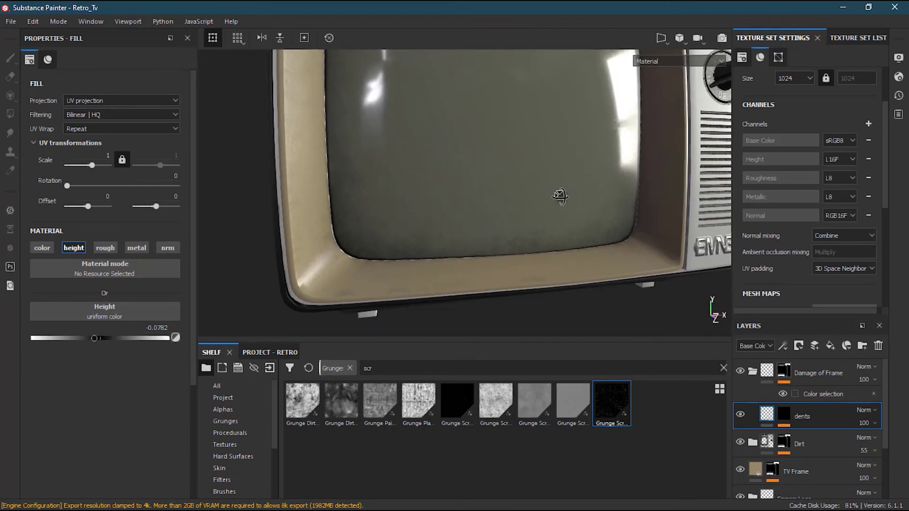
{"action": "right_click_drag", "start_coordinate": [483, 260], "coordinate": [521, 253], "text": "alt"}
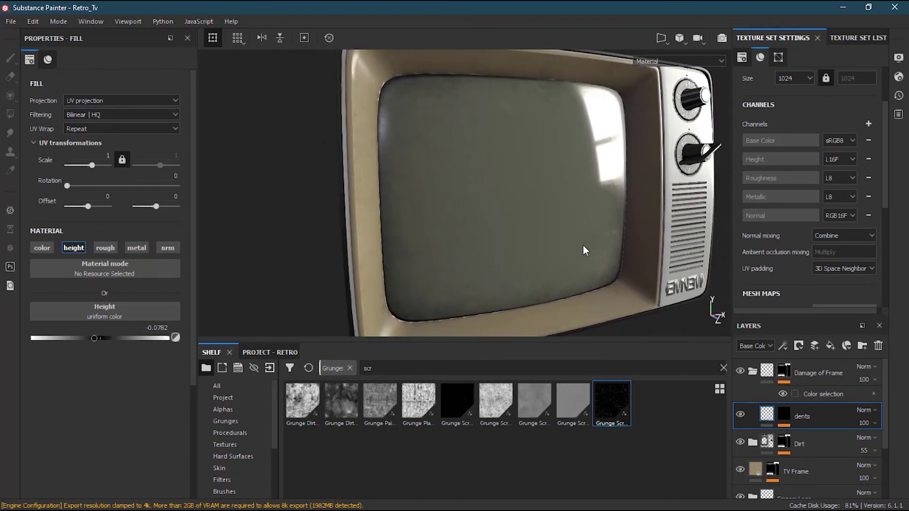
{"action": "middle_click_drag", "start_coordinate": [521, 253], "coordinate": [528, 236], "text": "alt"}
{"action": "right_click_drag", "start_coordinate": [529, 235], "coordinate": [496, 273], "text": "alt"}
{"action": "left_click_drag", "start_coordinate": [497, 273], "coordinate": [487, 276], "text": "alt"}
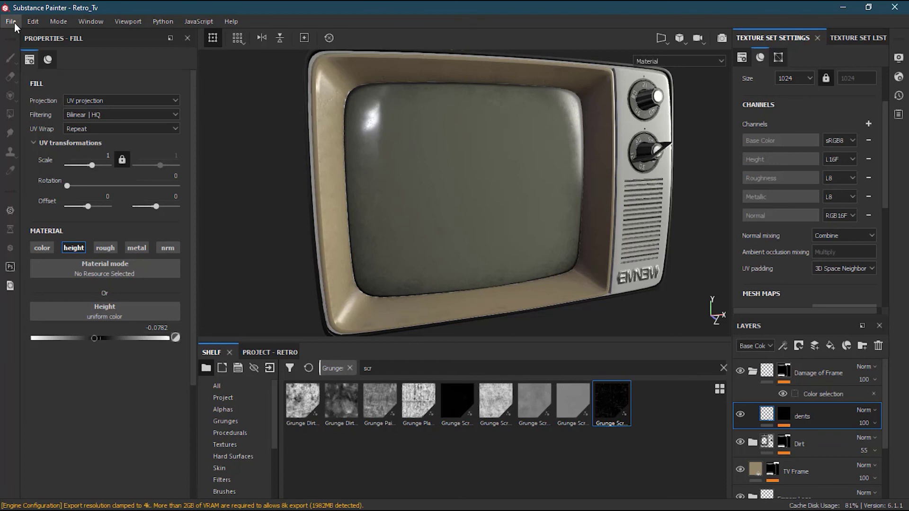
{"action": "key", "text": "ctrl+s"}
{"action": "key", "text": "ctrl"}
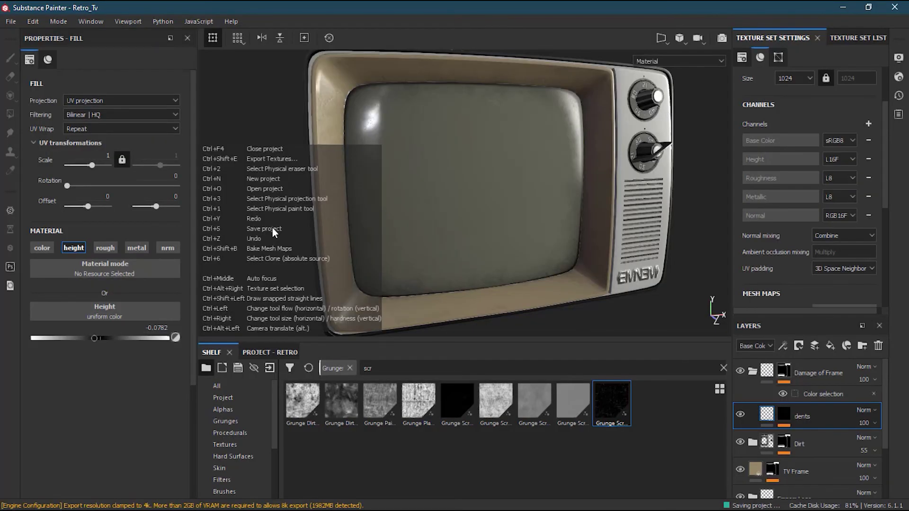